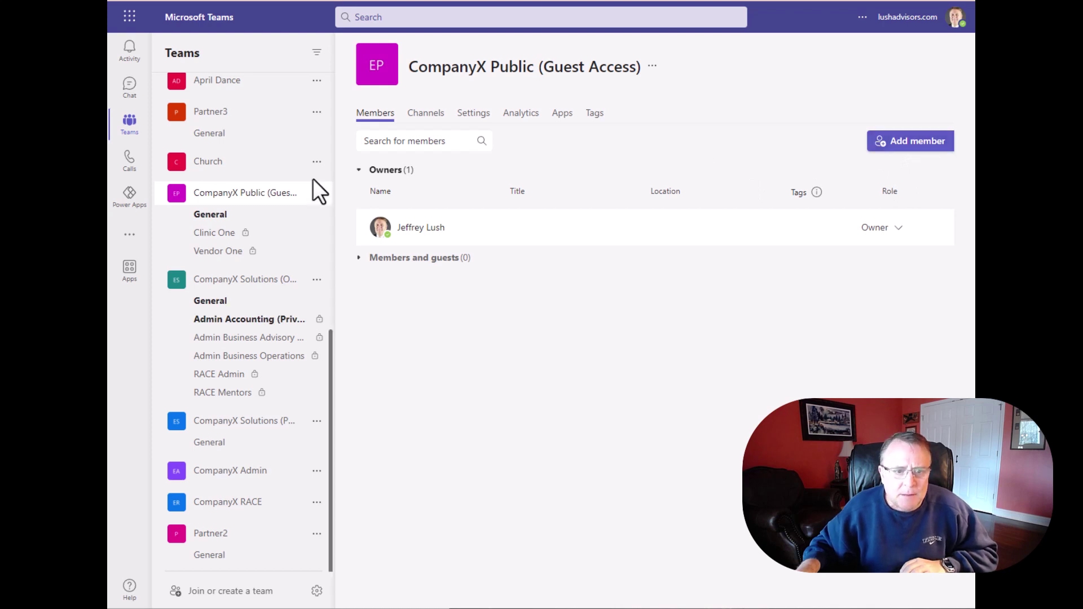
Add the personal e-mail account as a guest to the CompanyX Public (Guest Access) team and expand its members and guests list.
click(238, 193)
click(238, 248)
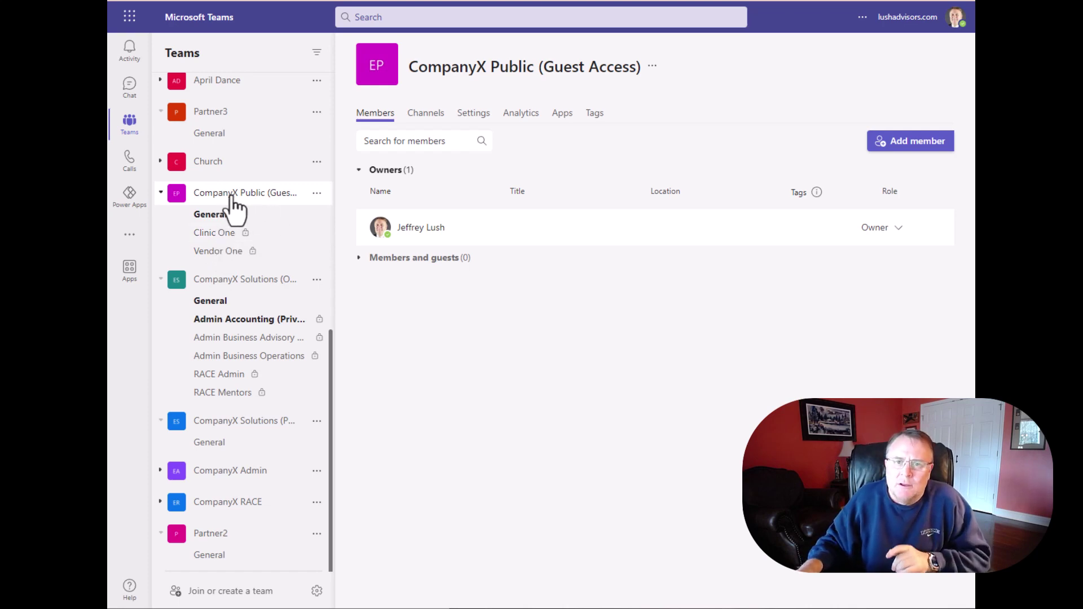
click(909, 145)
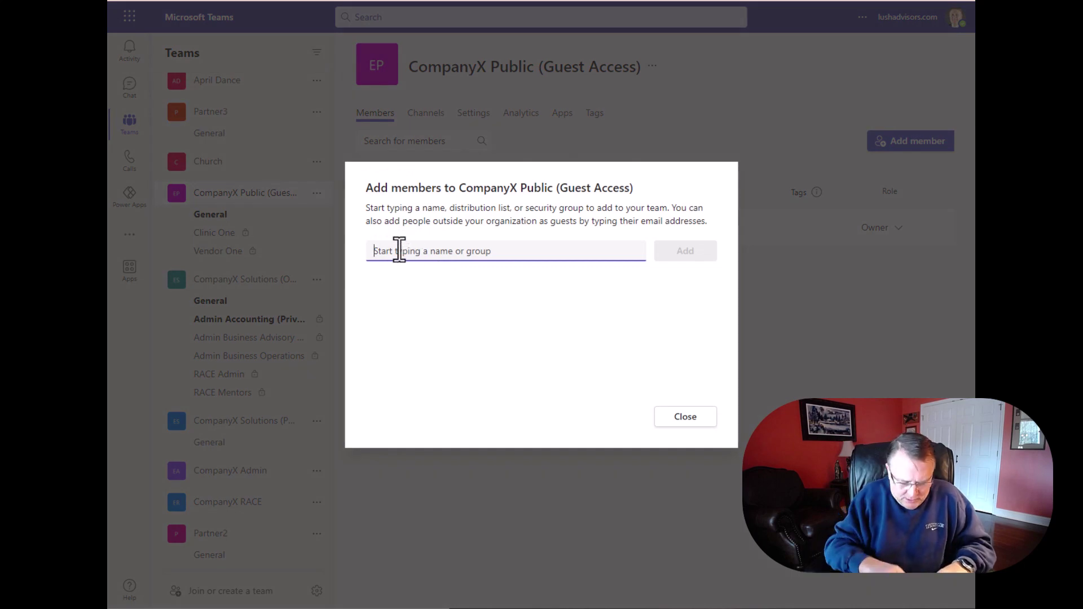
text(jeff)
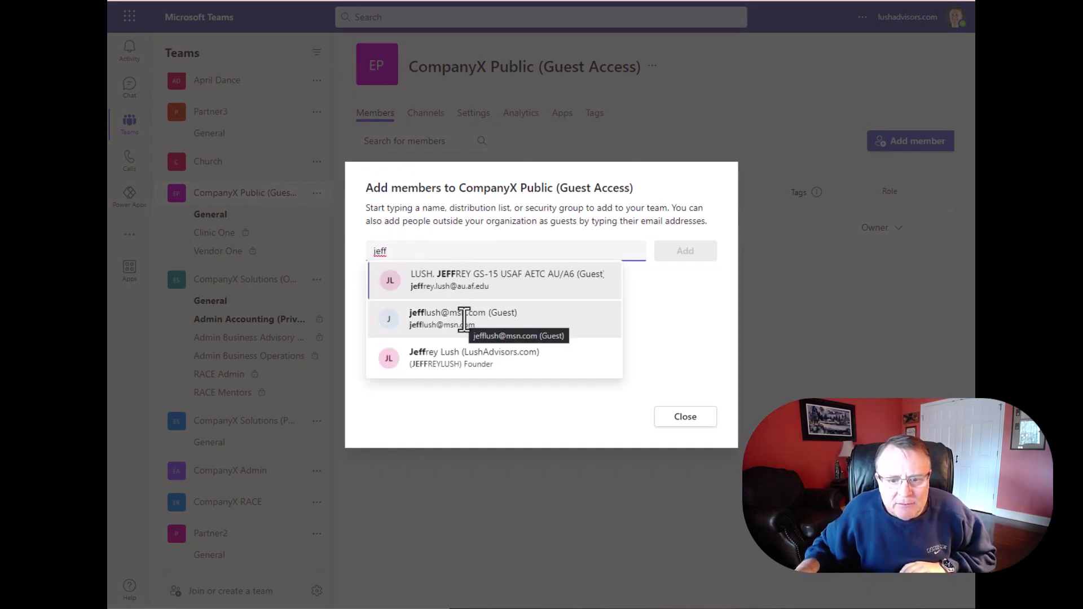
click(463, 320)
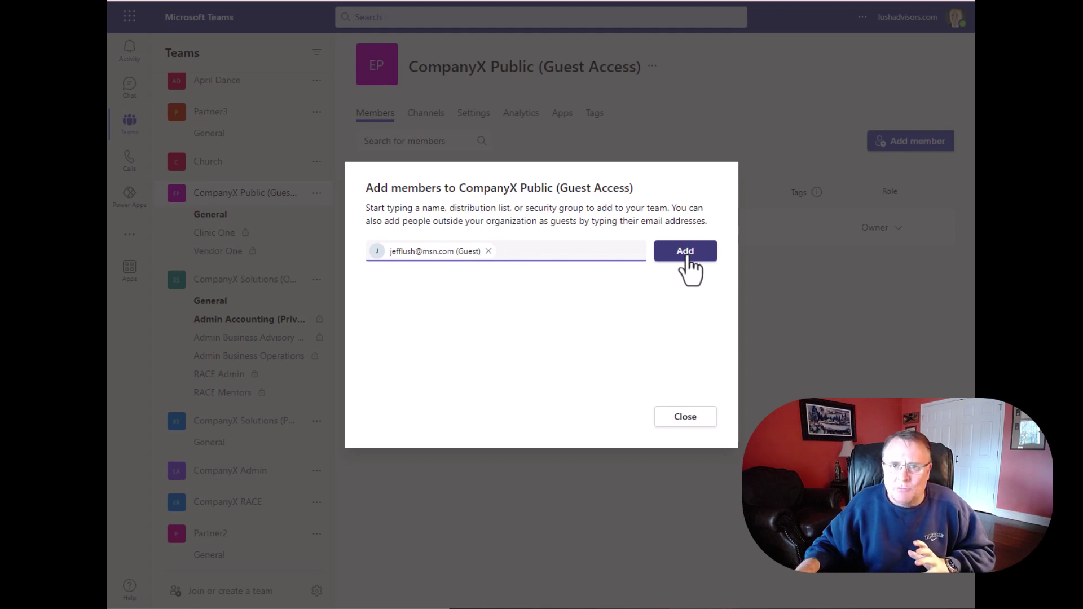
click(687, 257)
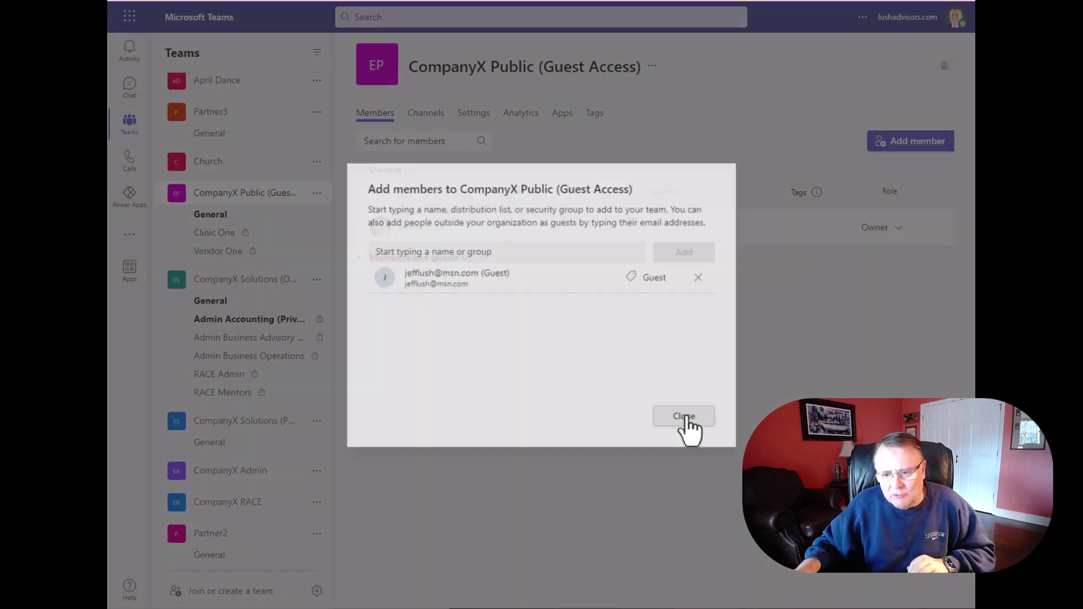
click(686, 417)
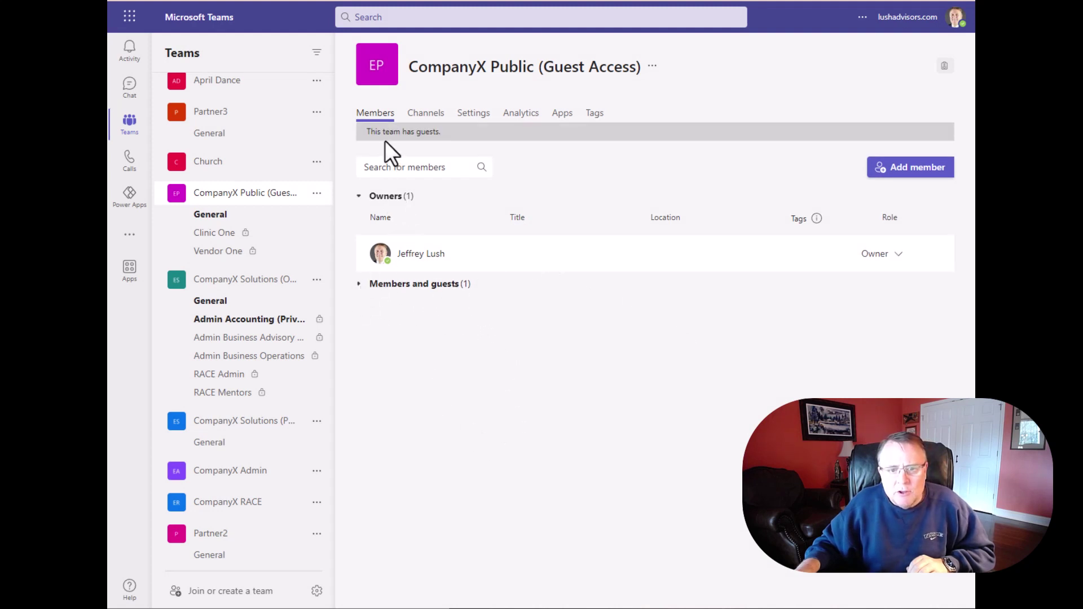
click(358, 284)
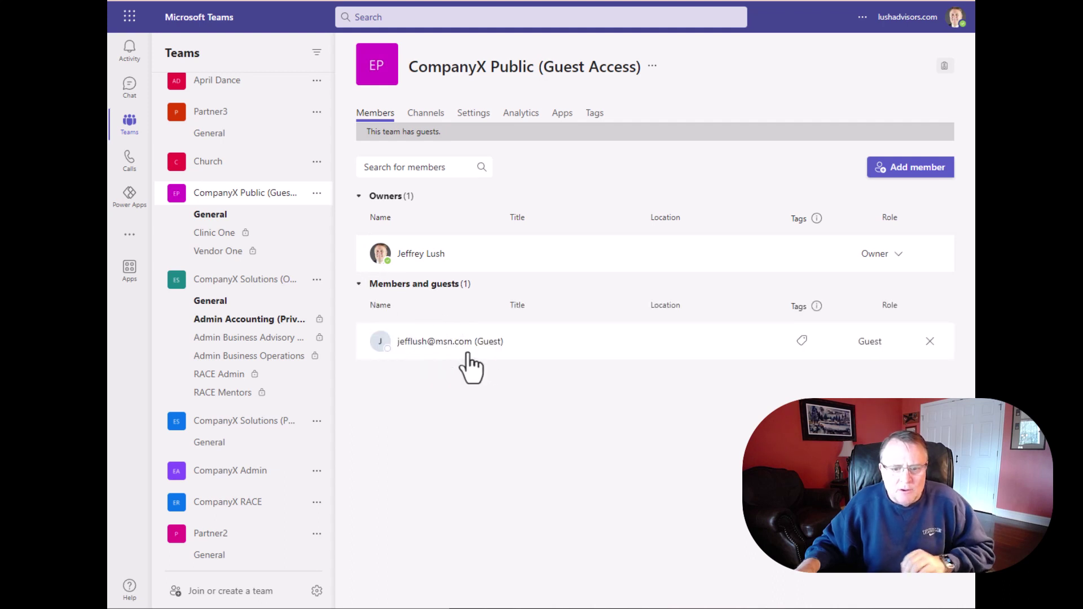
mouse_move(468, 356)
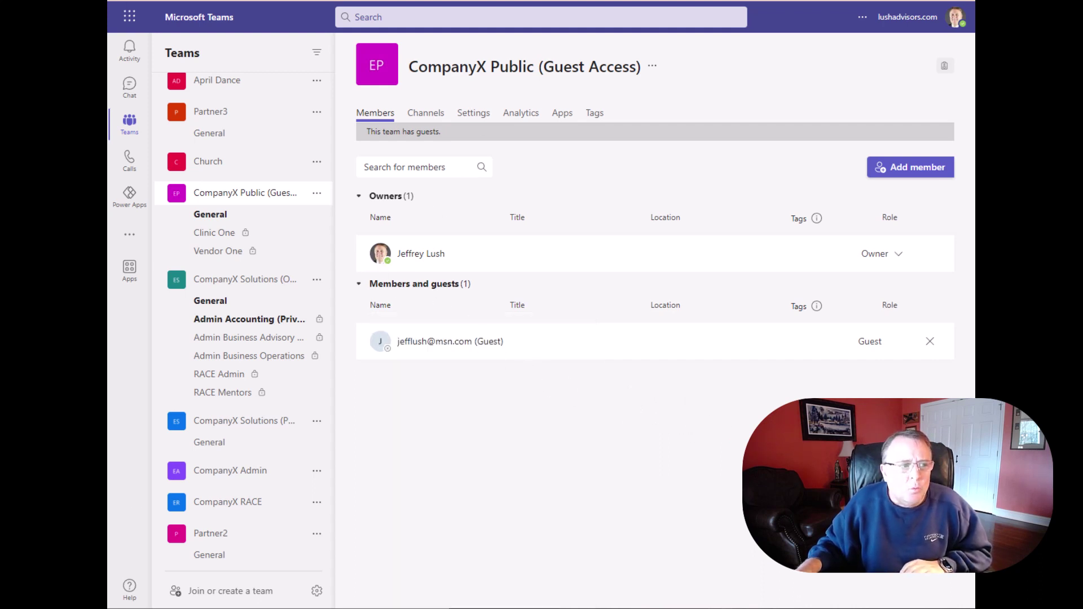
Add the same guest account as a member of the private Clinic One channel in the CompanyX Public team.
click(209, 233)
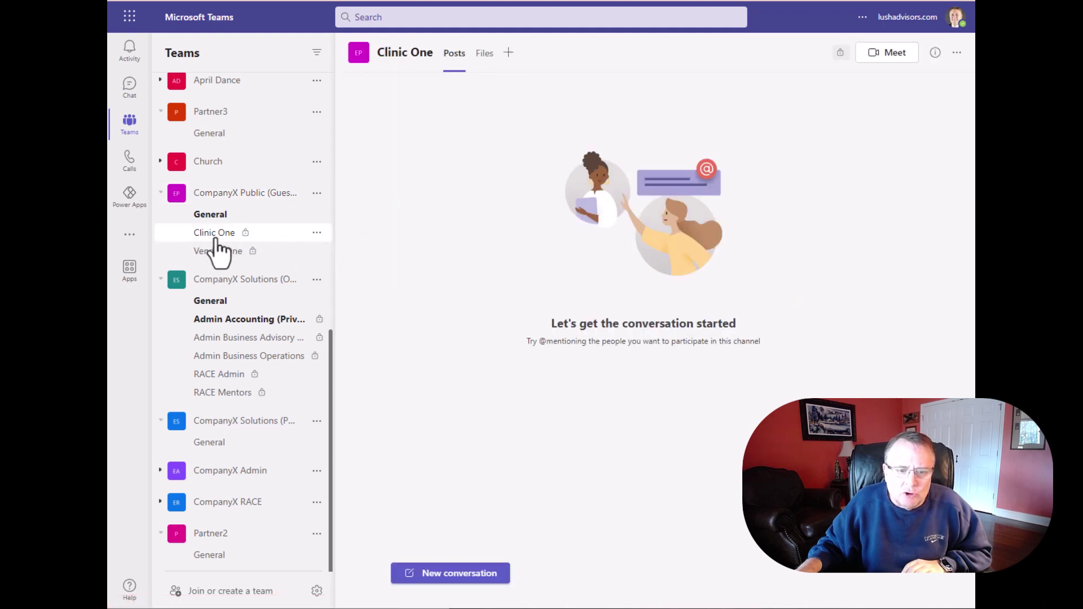
click(935, 53)
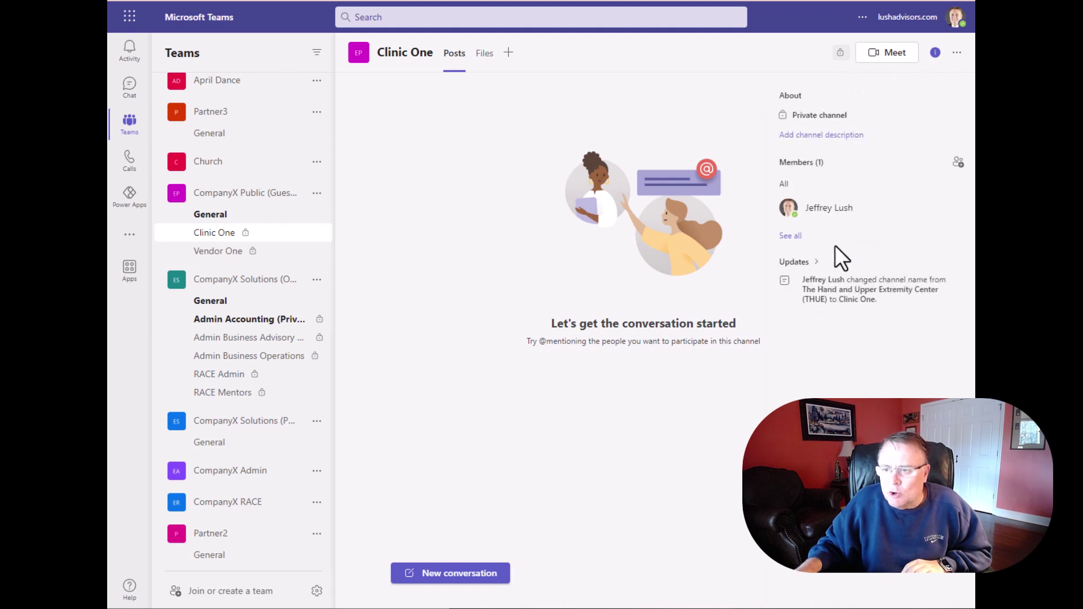
click(958, 163)
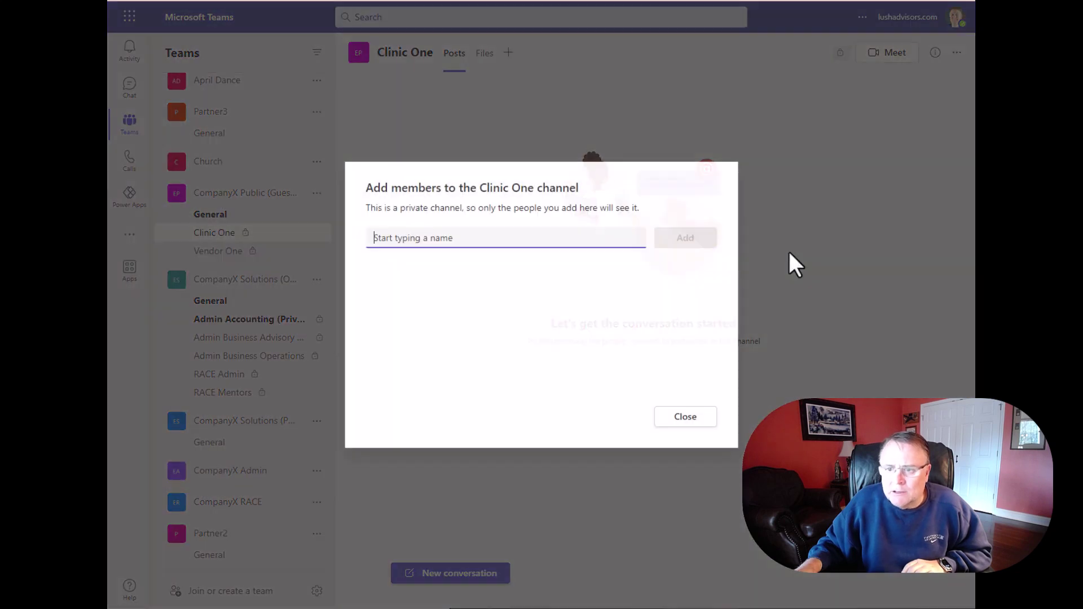
text(jeff)
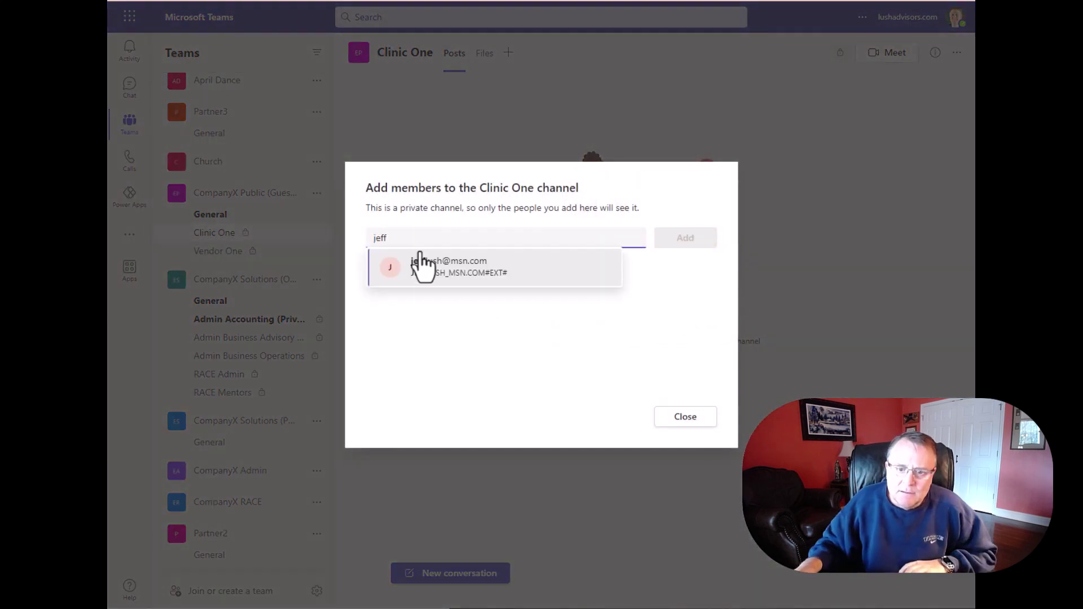
click(415, 261)
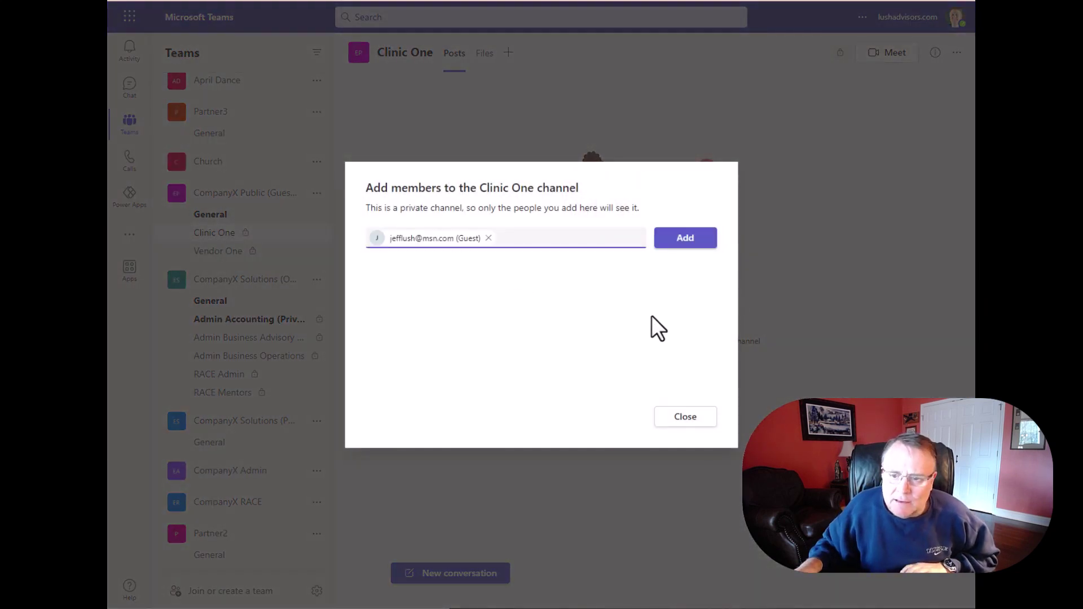
click(693, 243)
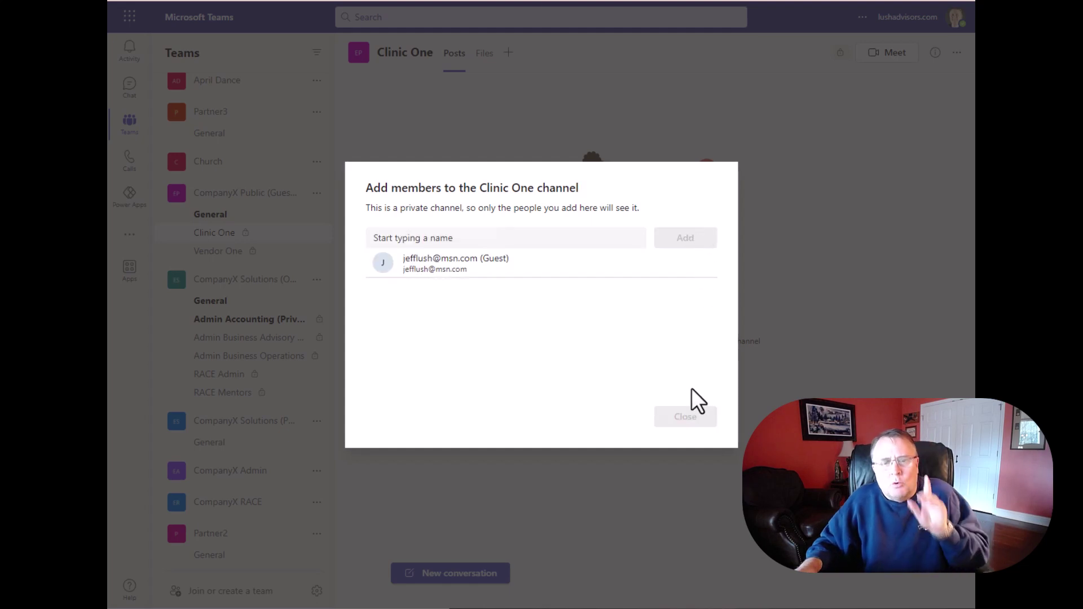
click(695, 422)
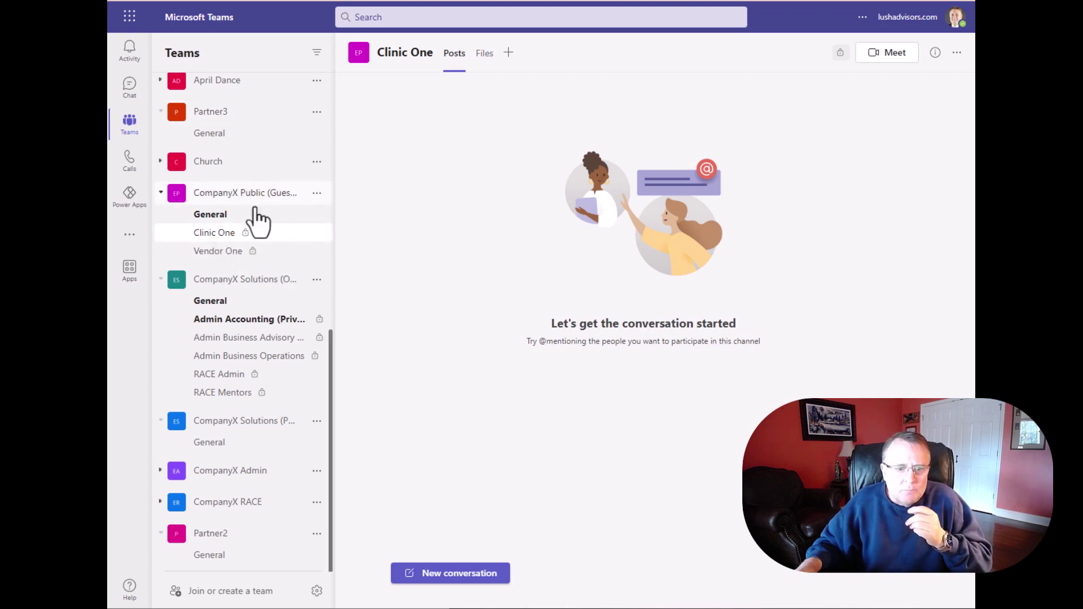
Open the Clinic One channel's management page and check who is listed under its members and guests.
click(316, 232)
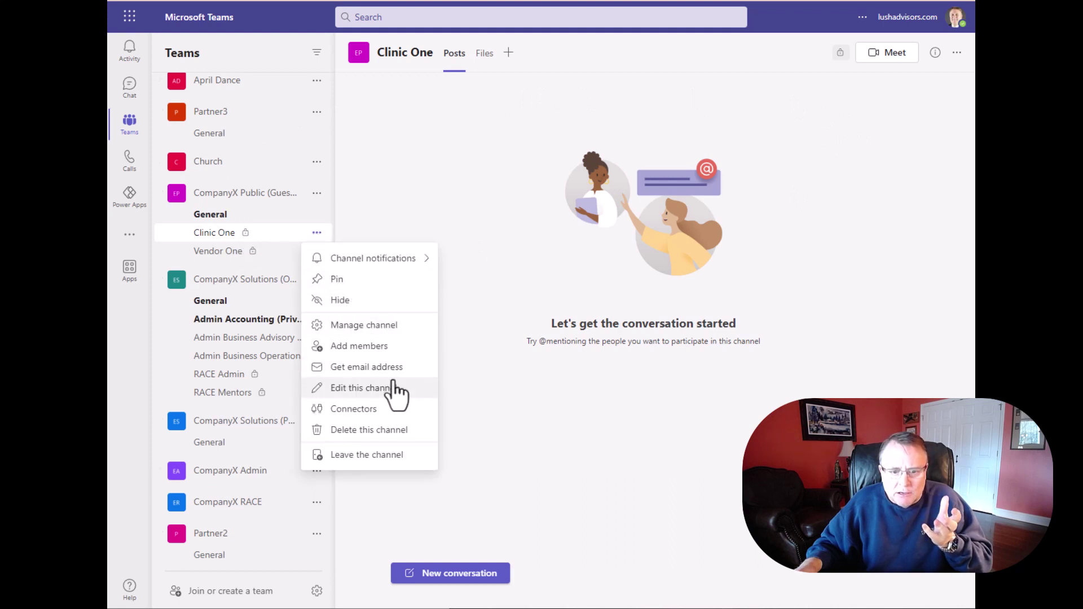
click(404, 327)
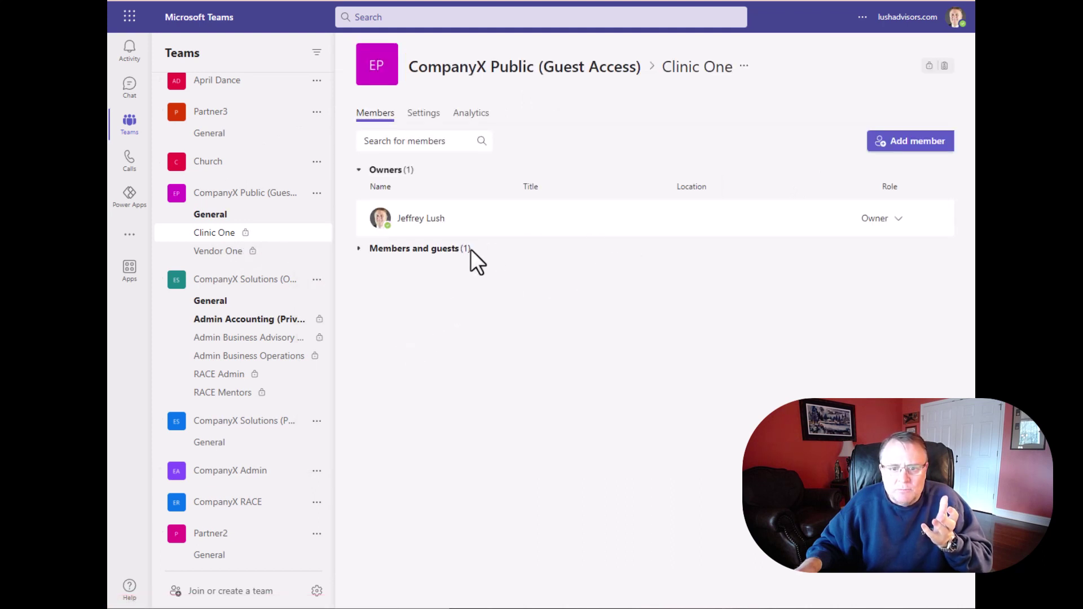
click(359, 249)
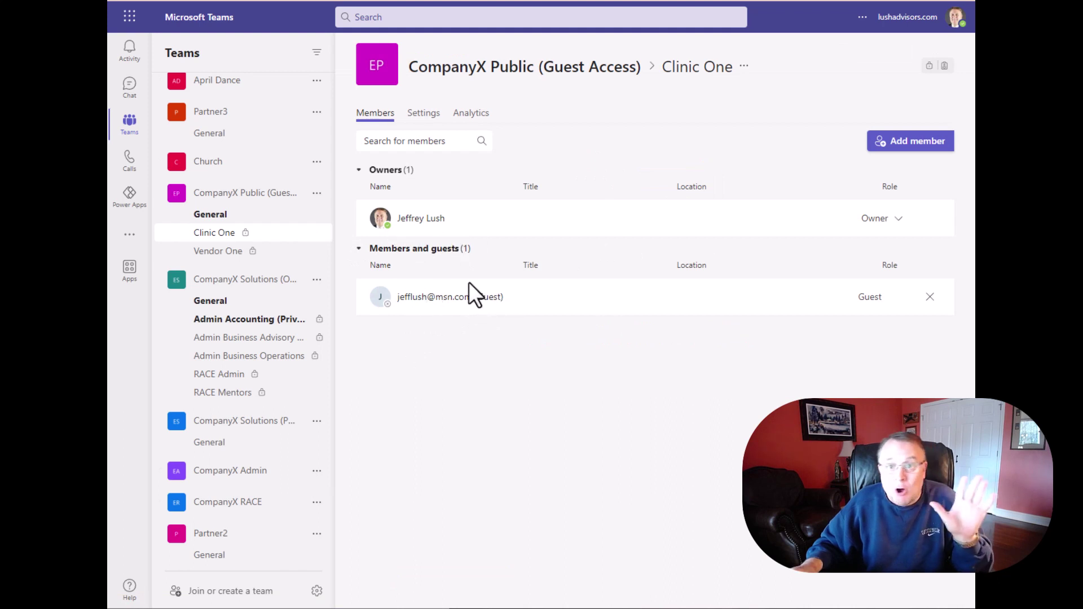
Check the Clinic One channel's files, then start a new conversation there and post "Clinic One Post".
click(208, 236)
click(482, 56)
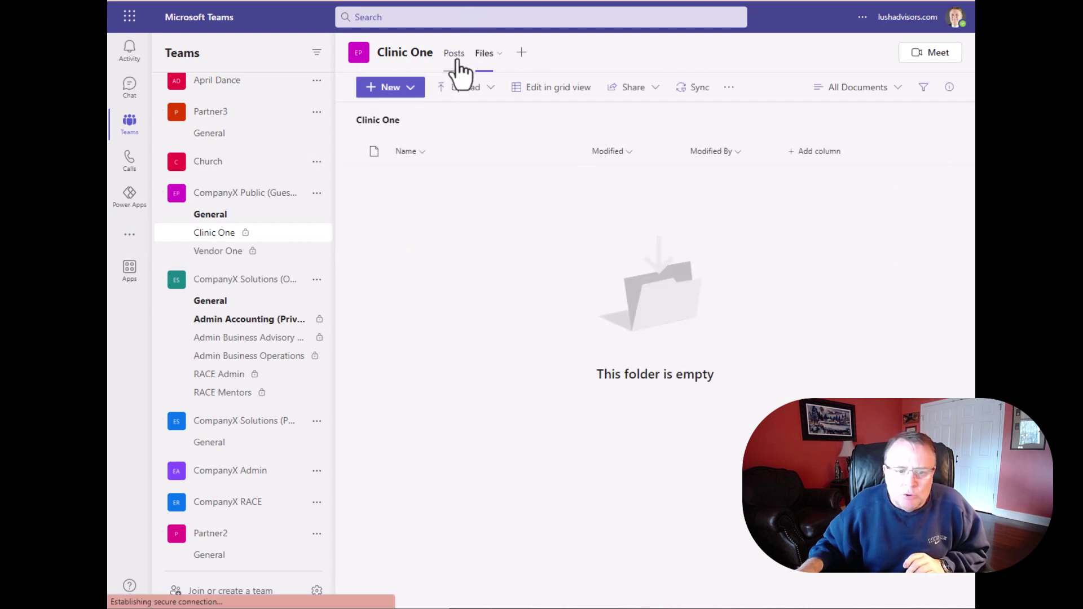
click(455, 63)
click(451, 573)
text(C)
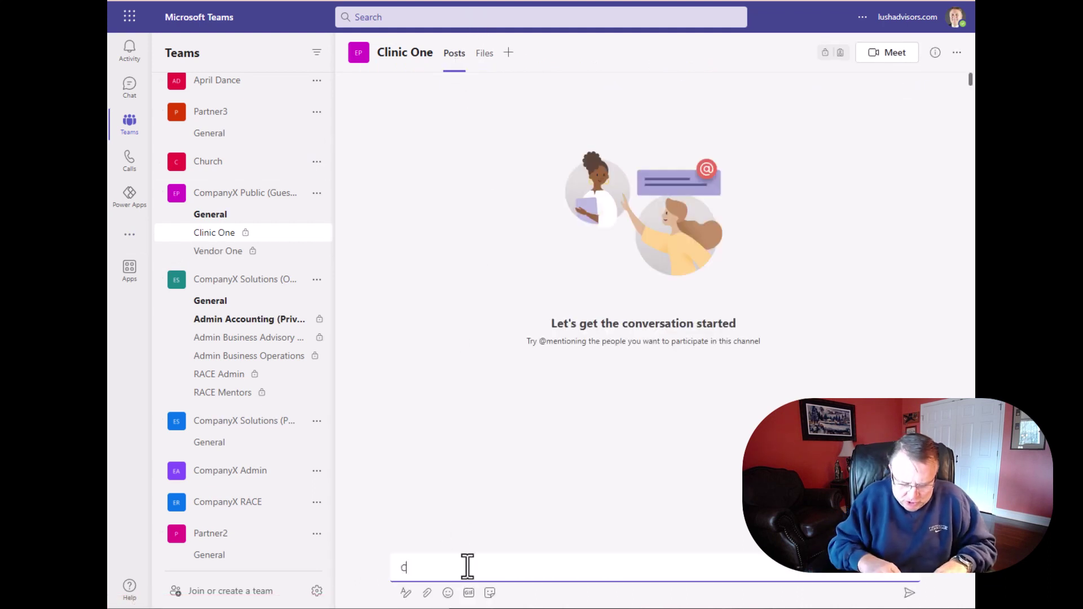
text(linic On)
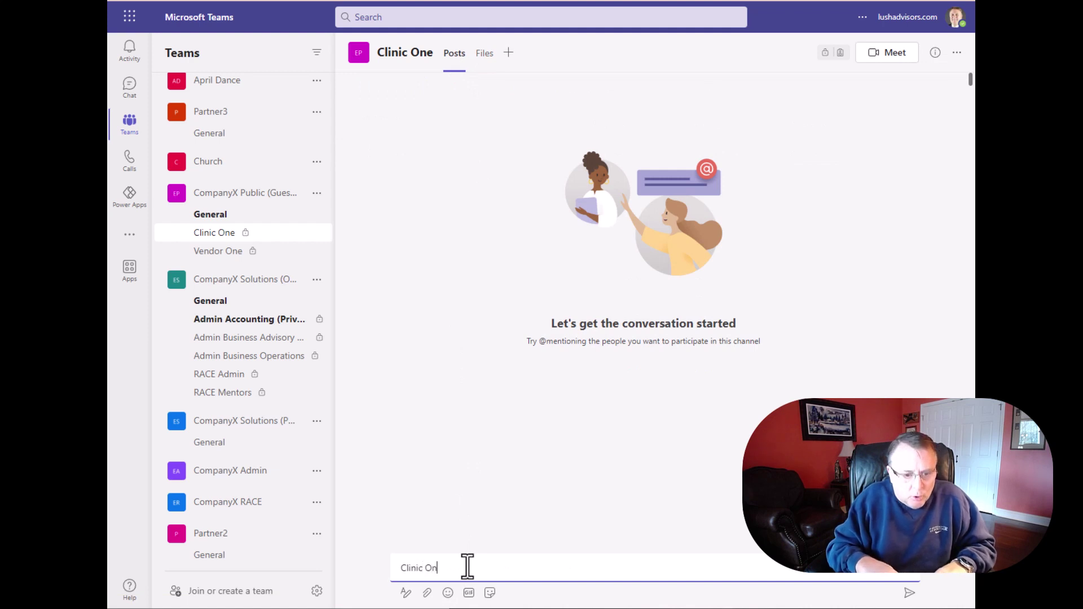
text(e Post)
key(Return)
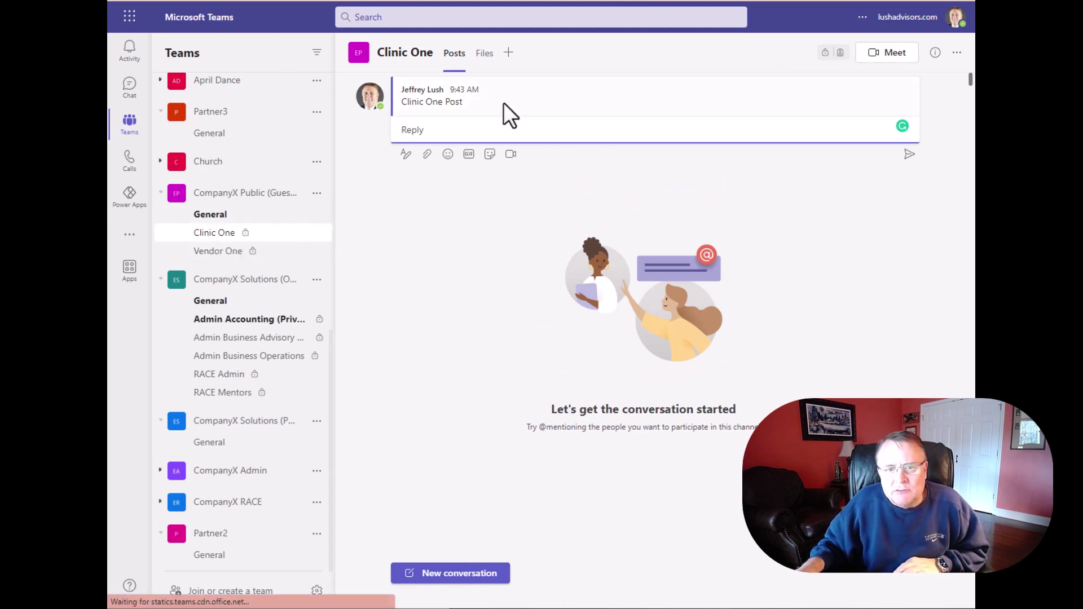
View the posts in the Admin Accounting (Private) channel and return to the Clinic One channel.
click(225, 319)
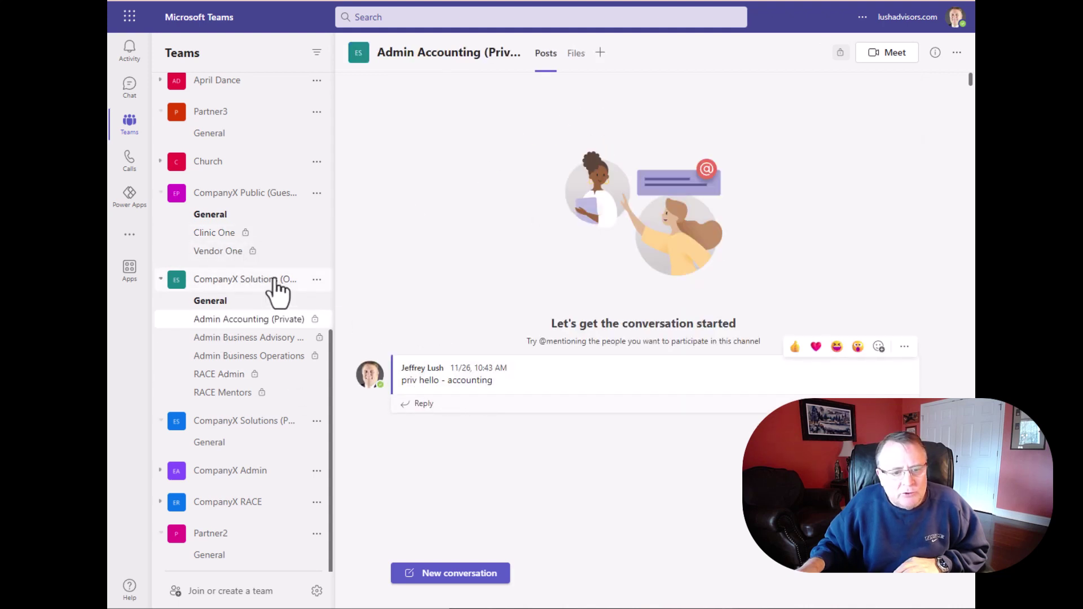
click(217, 232)
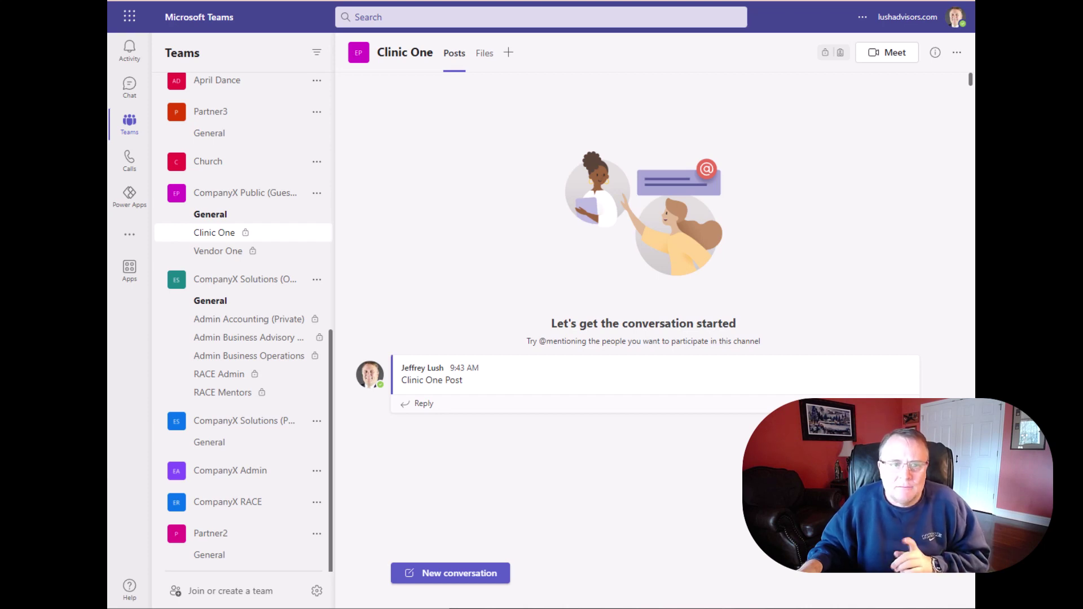
Switch to the guest's Outlook mailbox and open the CompanyX Public team from the invitation e-mail in the Teams web app.
key(ctrl+Tab)
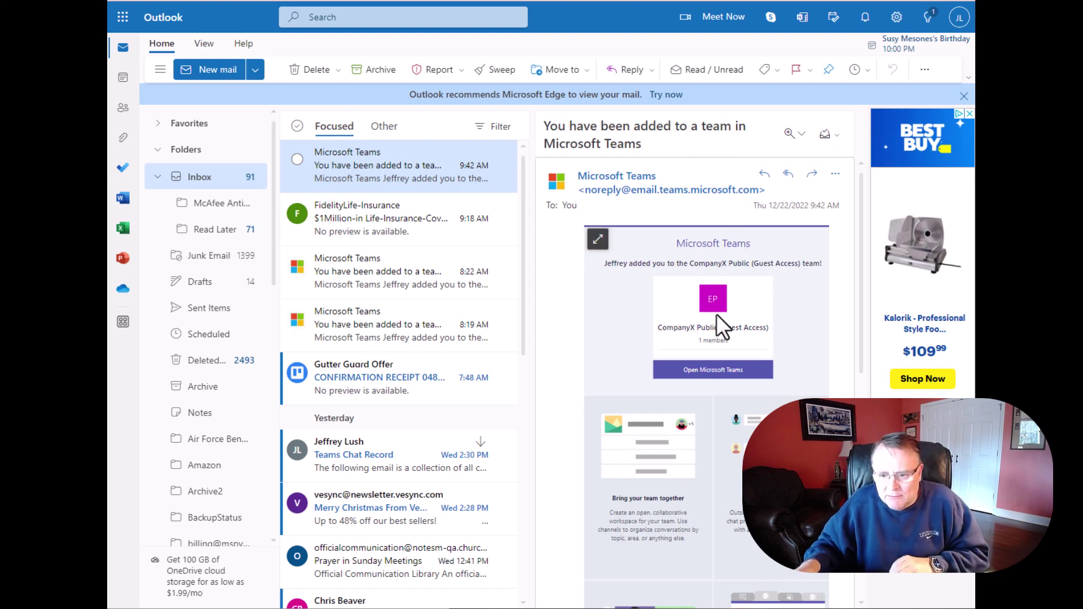
click(726, 369)
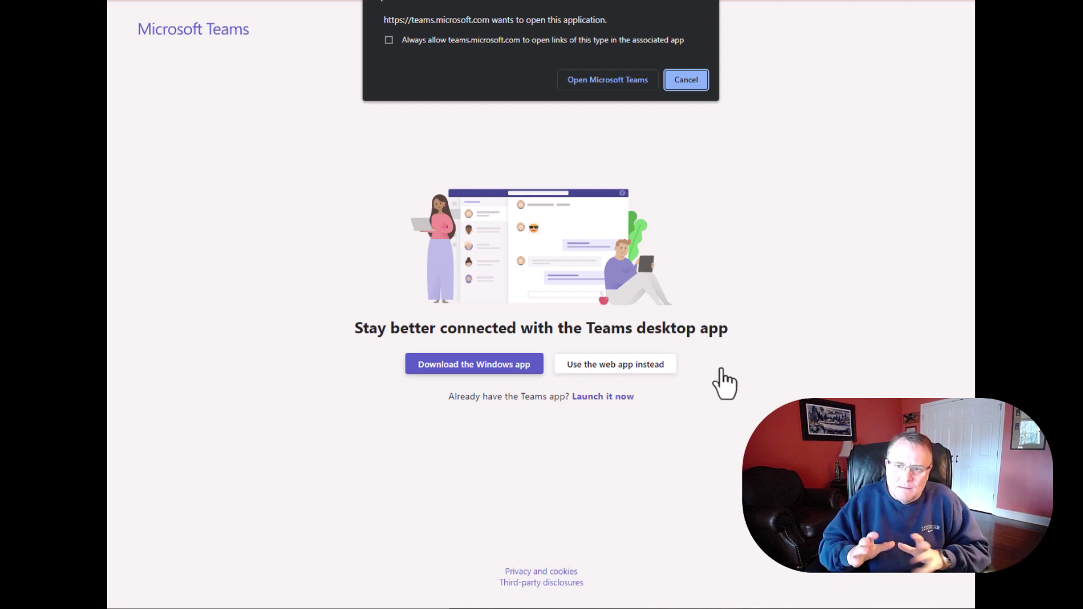
click(690, 79)
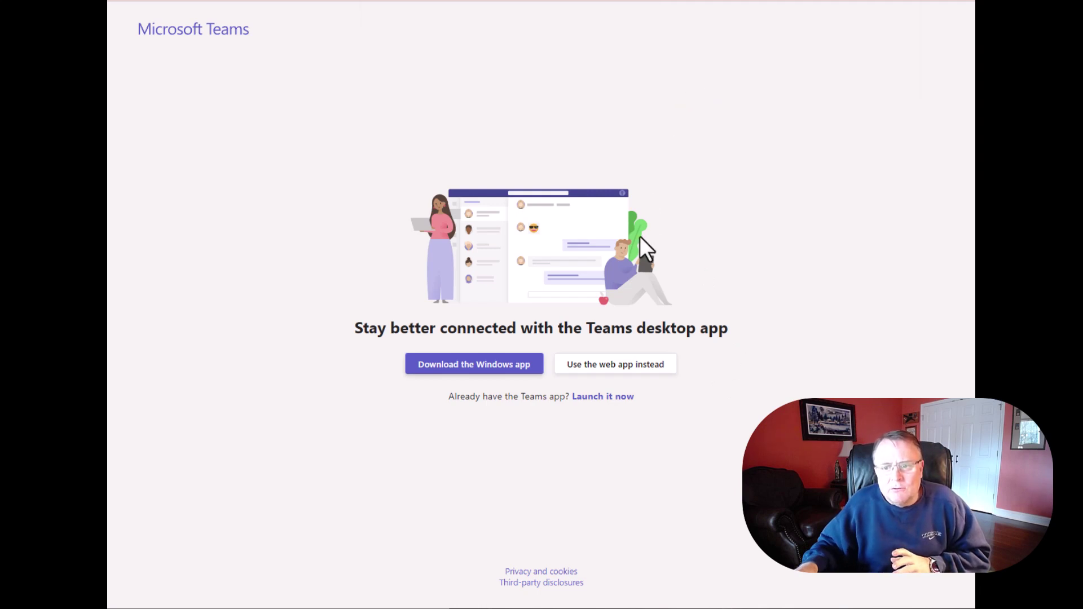
click(623, 367)
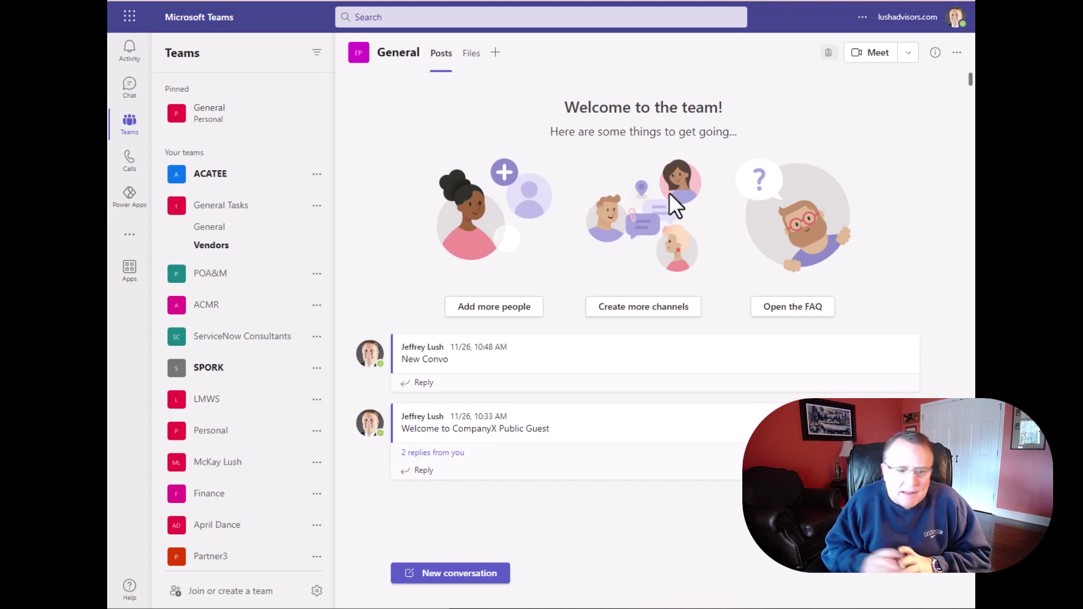
Expand the replies to the General channel's welcome post and look through the account's list of teams.
click(428, 453)
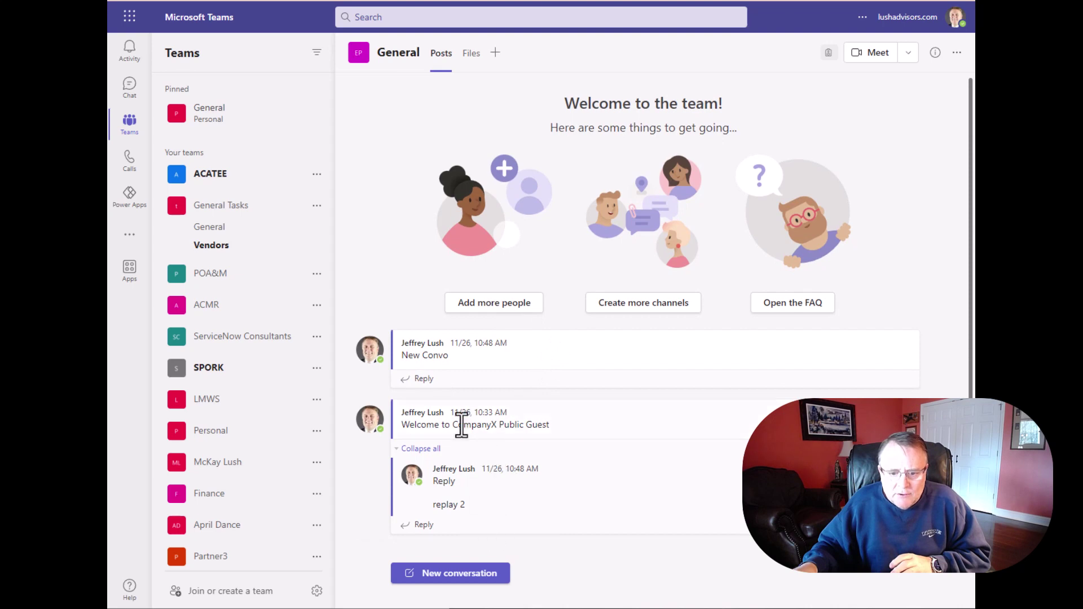
scroll(241, 307, down, 6)
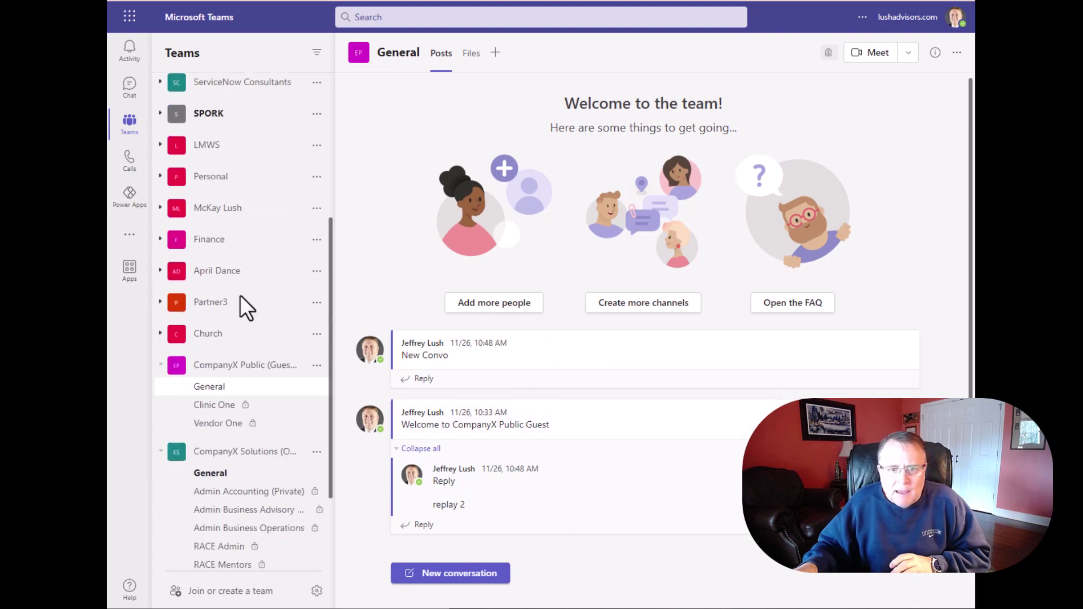
scroll(249, 370, up, 8)
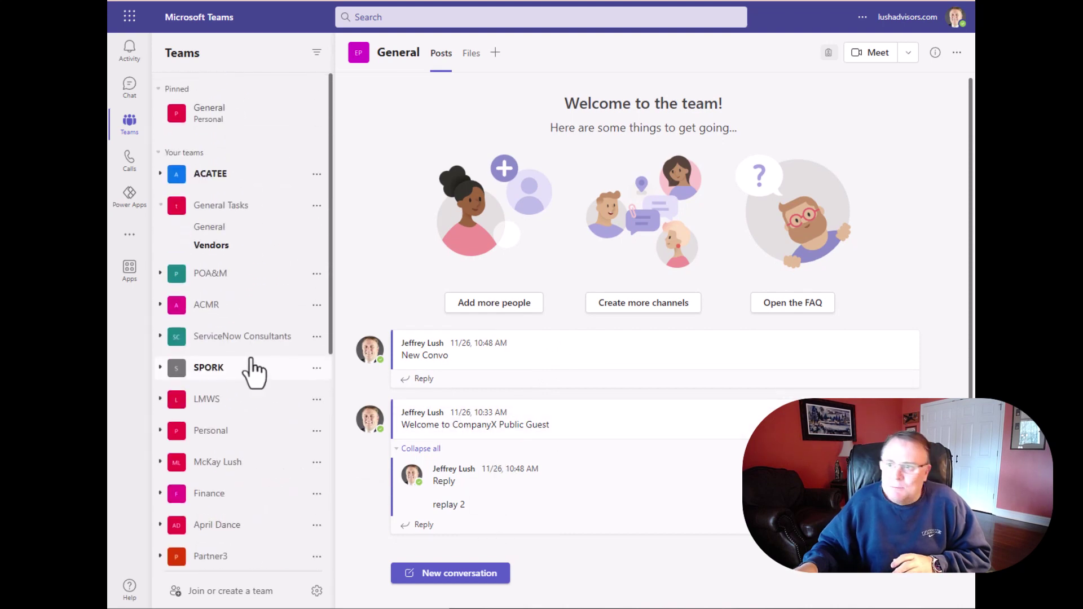
Sign out of Teams, choosing the work account as the one to sign out of.
click(958, 25)
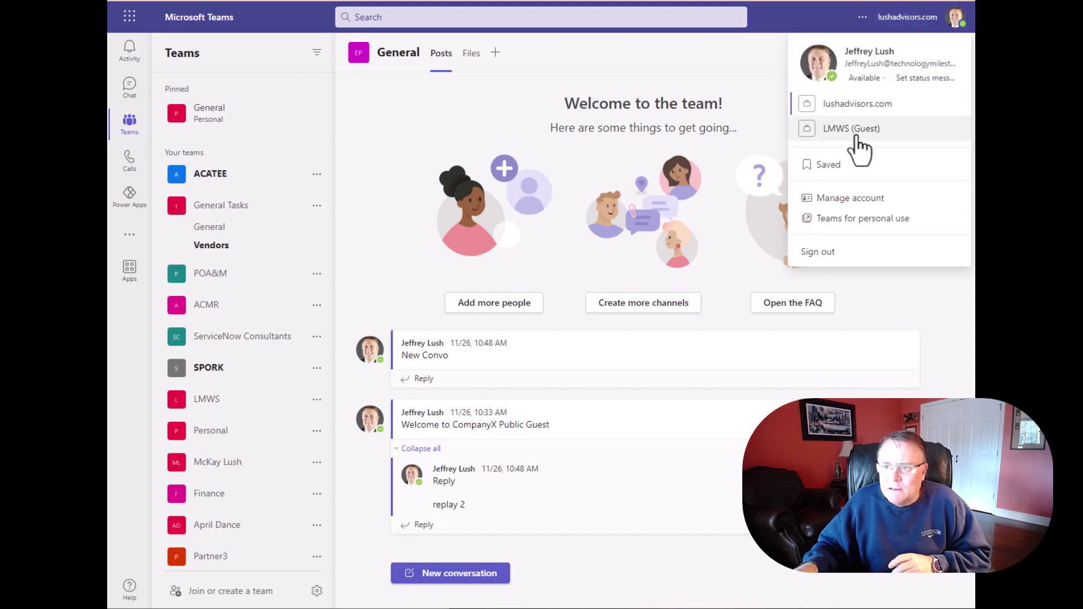
click(827, 258)
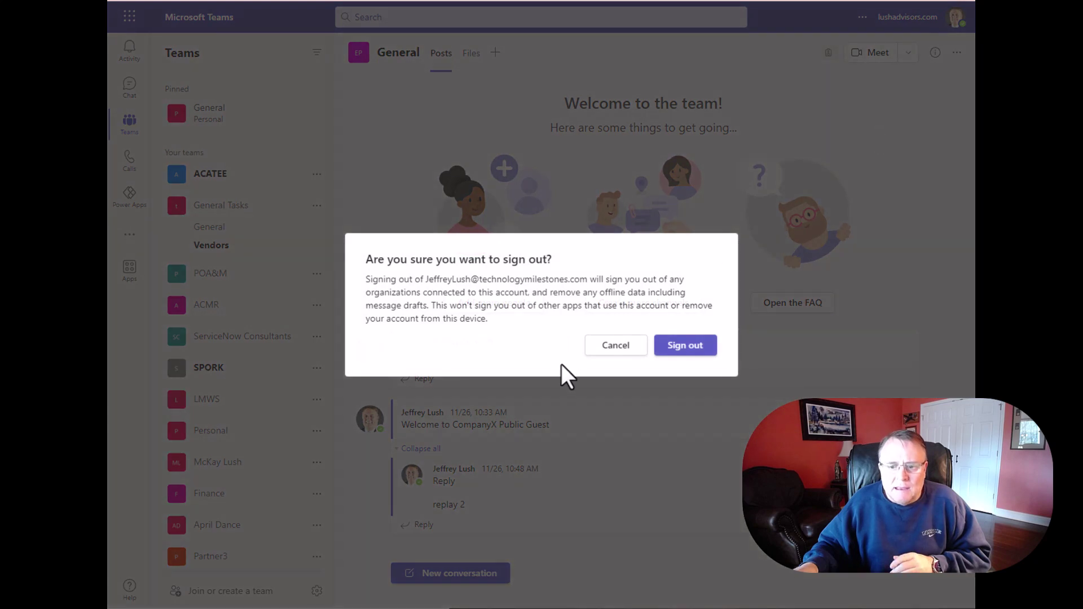
click(686, 347)
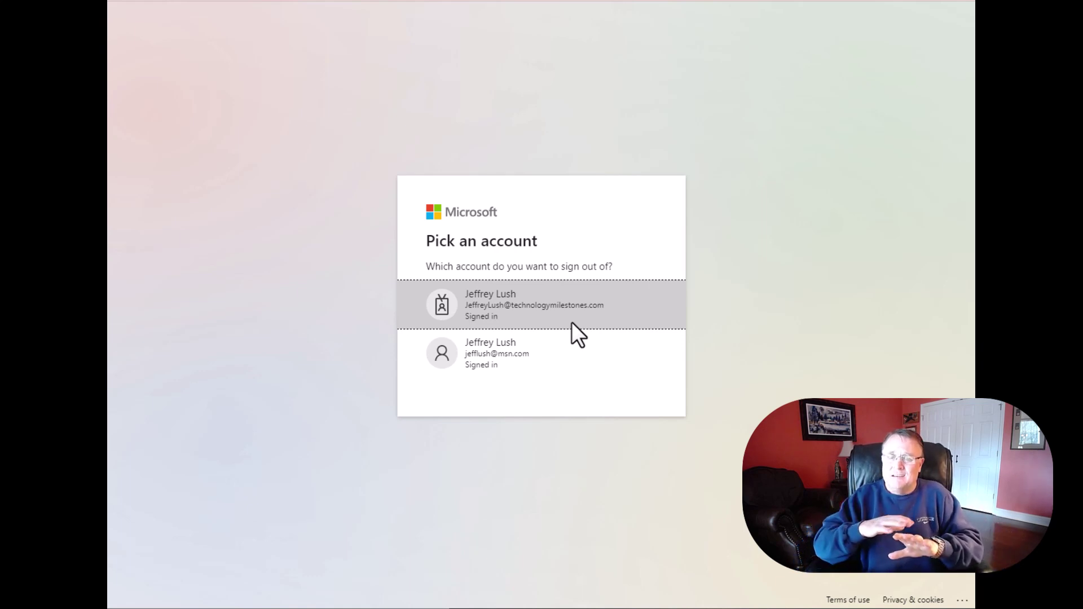
click(570, 321)
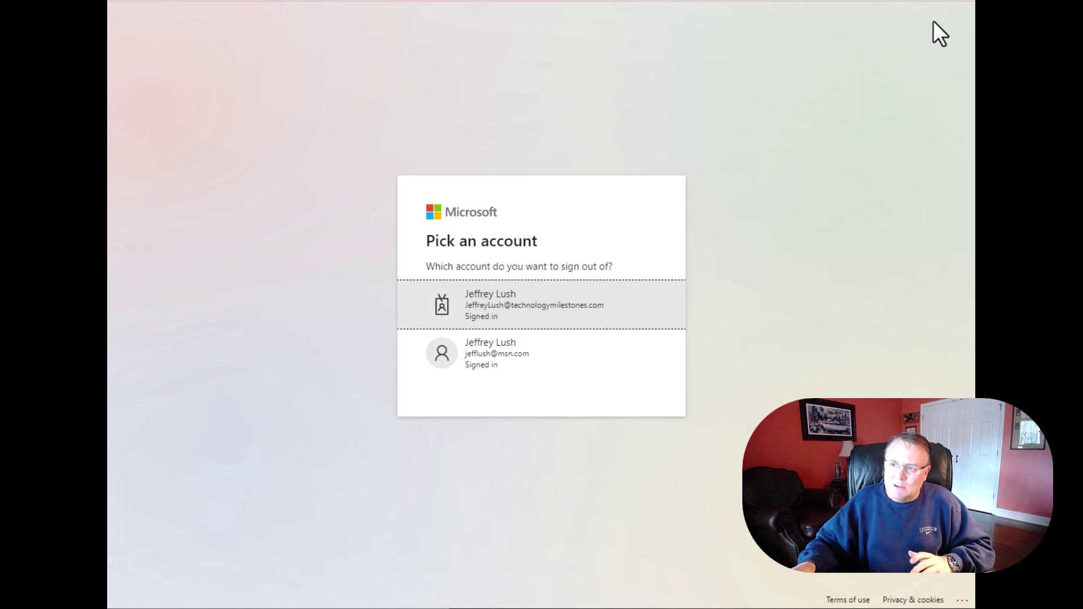
Sign out of the personal account and reopen the CompanyX Public team from the Outlook invitation e-mail in the Teams web app.
click(504, 361)
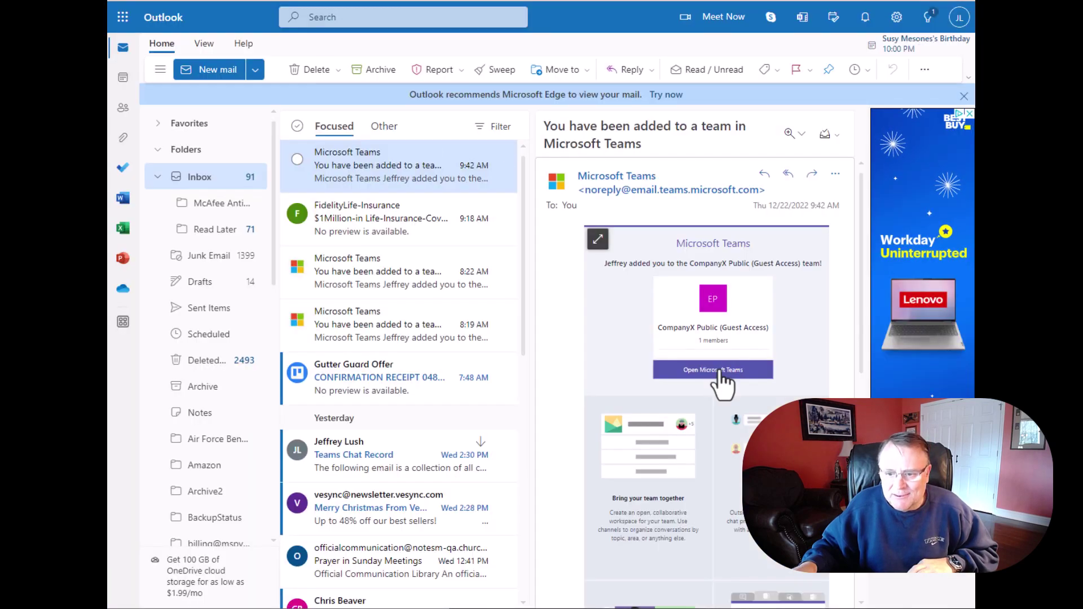
click(718, 369)
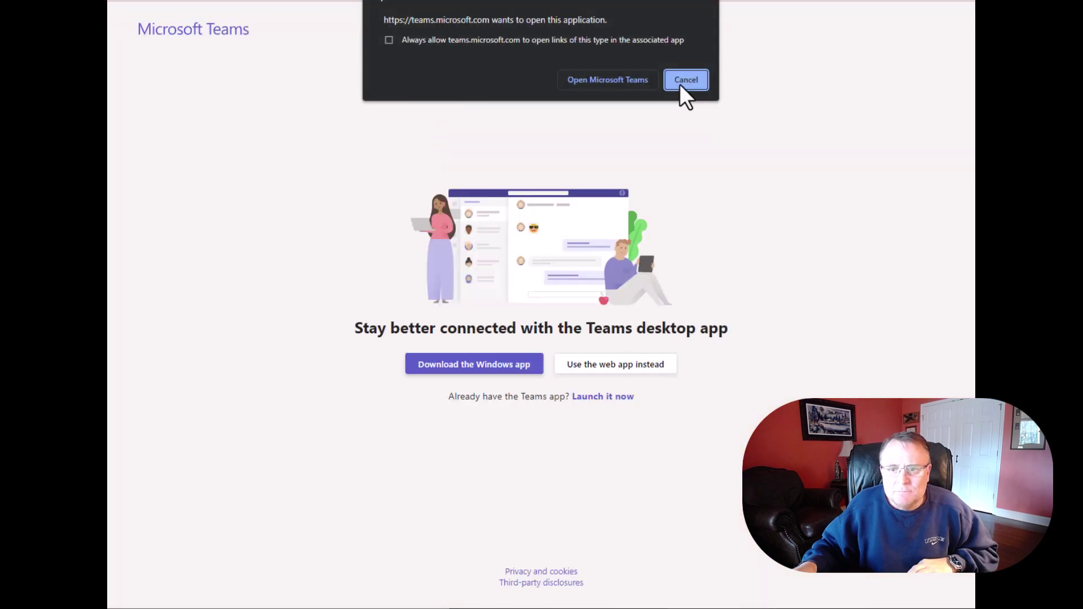
click(700, 86)
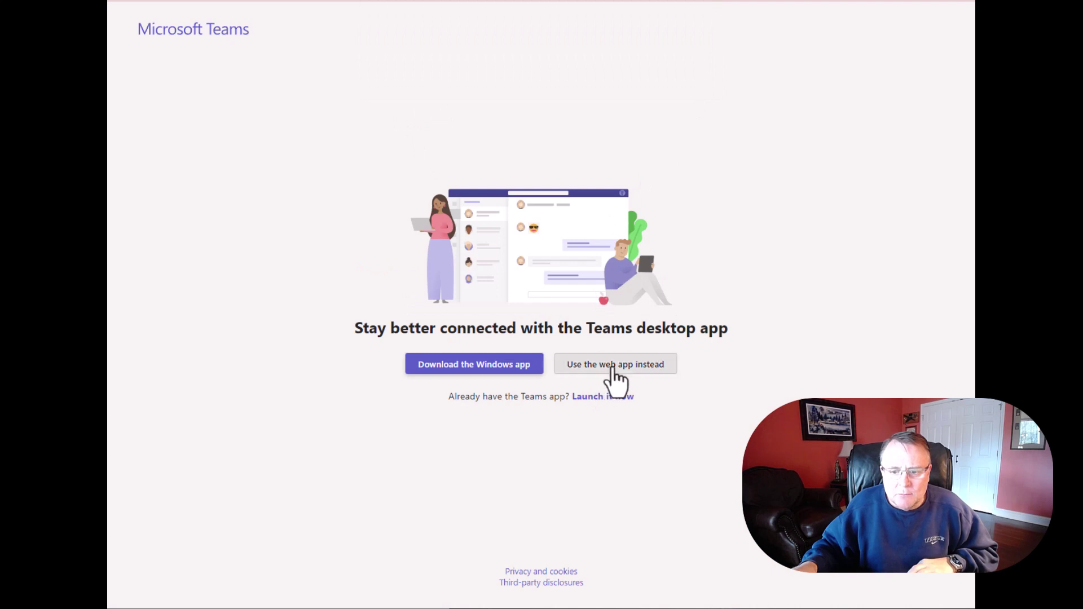
click(615, 365)
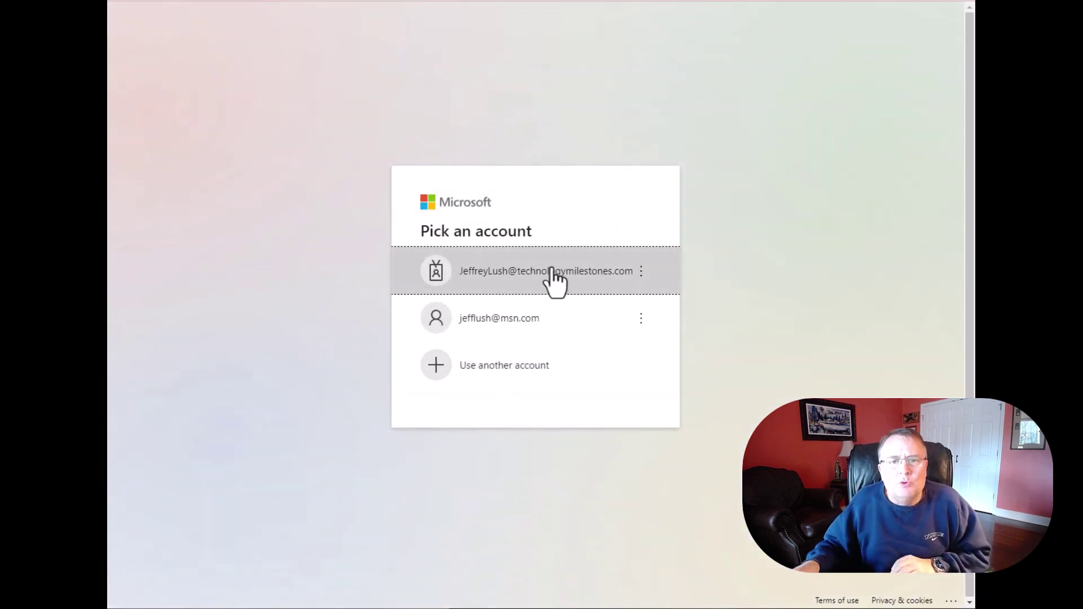
Sign in to Teams with the guest's personal account and its password, and view the organisations linked to the account.
click(512, 319)
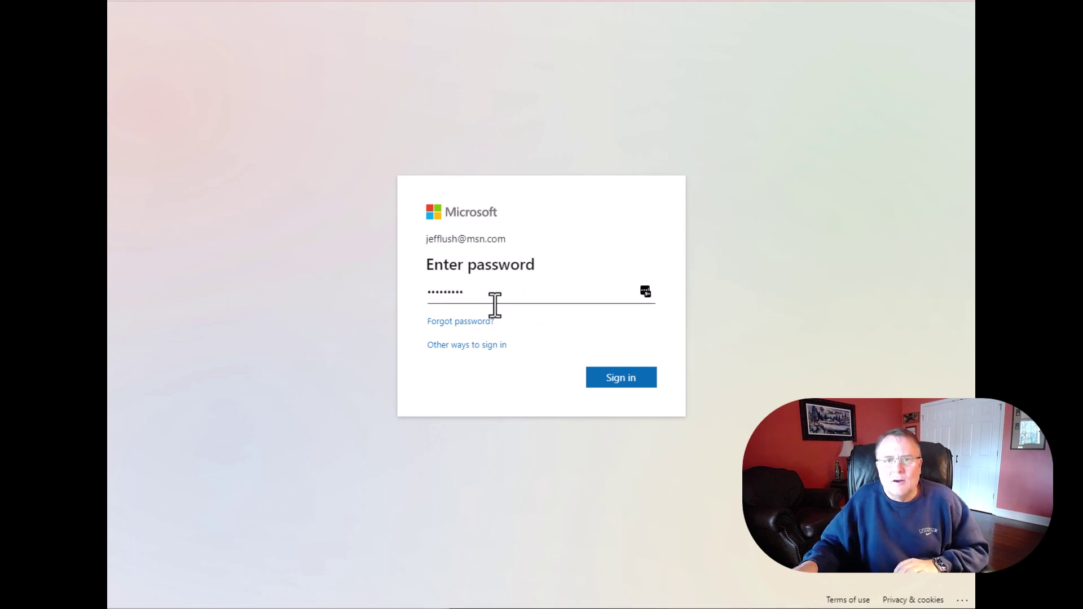
click(630, 382)
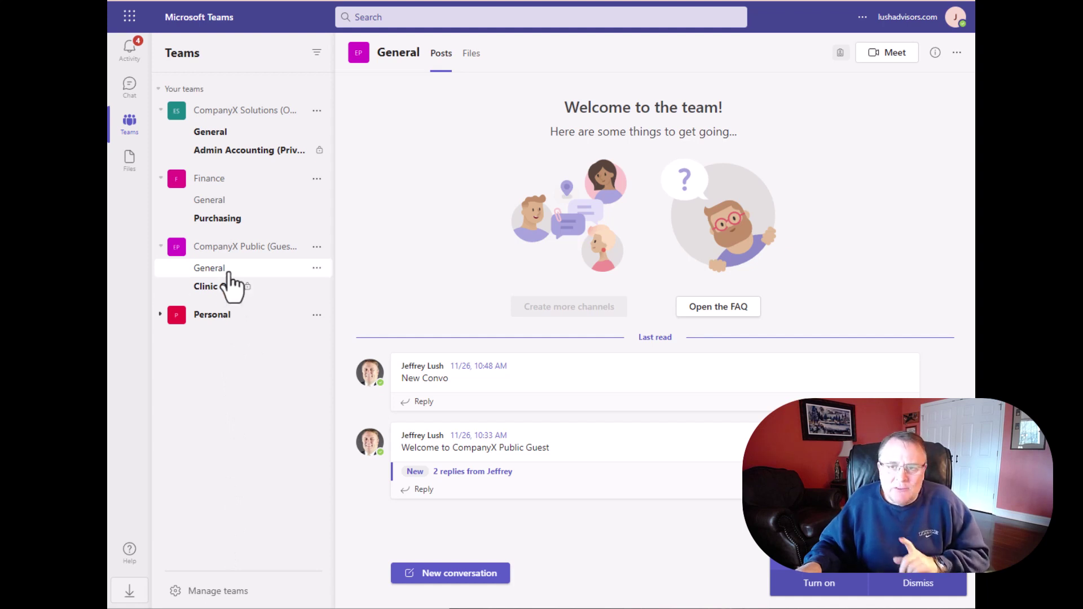
click(955, 25)
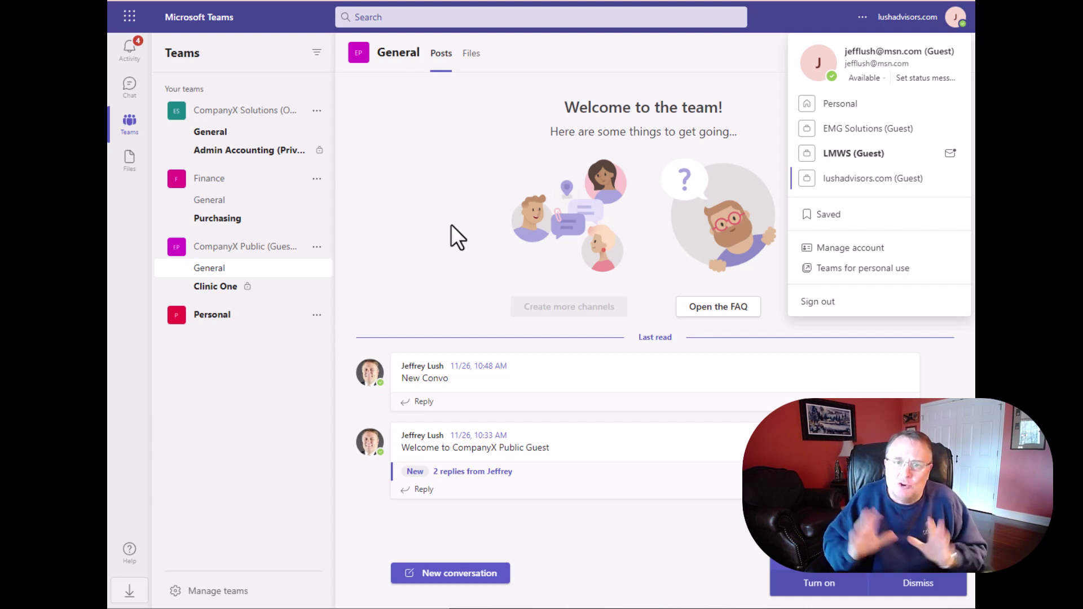
click(398, 146)
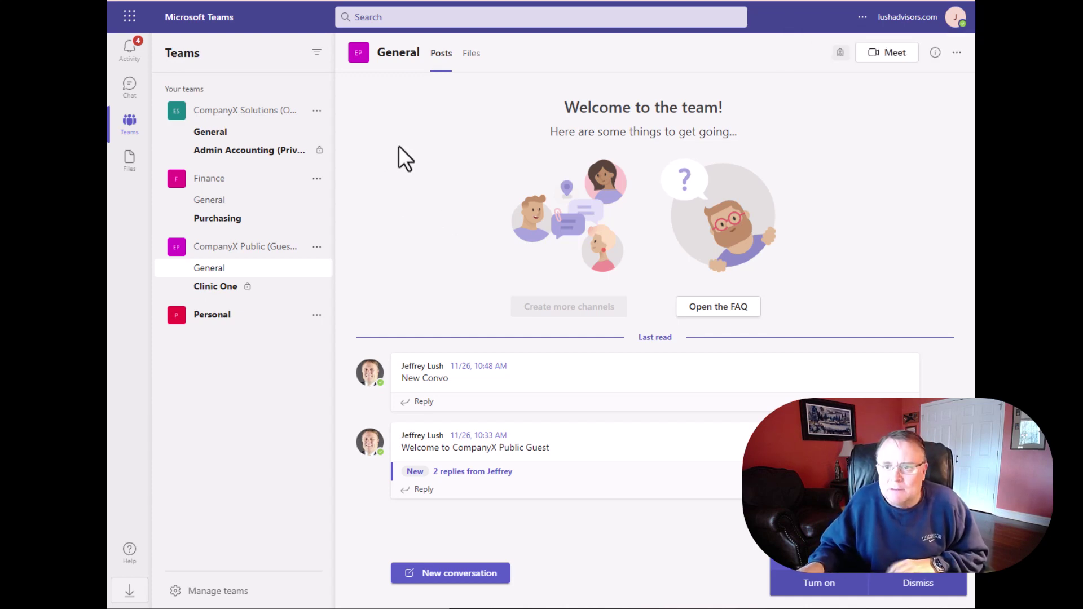
Review the activity feed, opening each notification about being added to the CompanyX Public and CompanyX Solutions teams and their private channels.
click(129, 52)
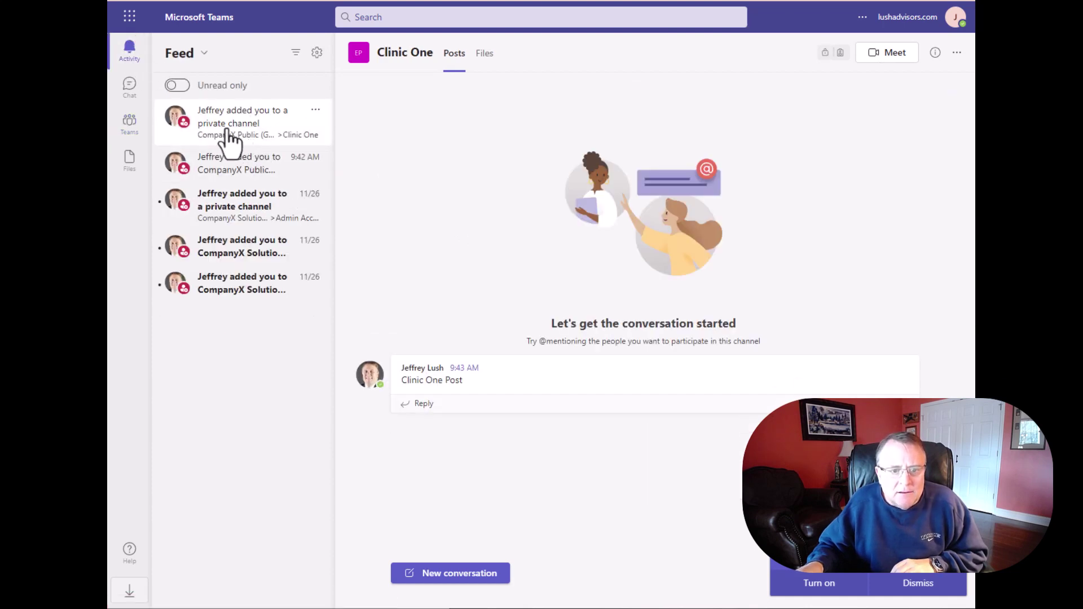
click(231, 169)
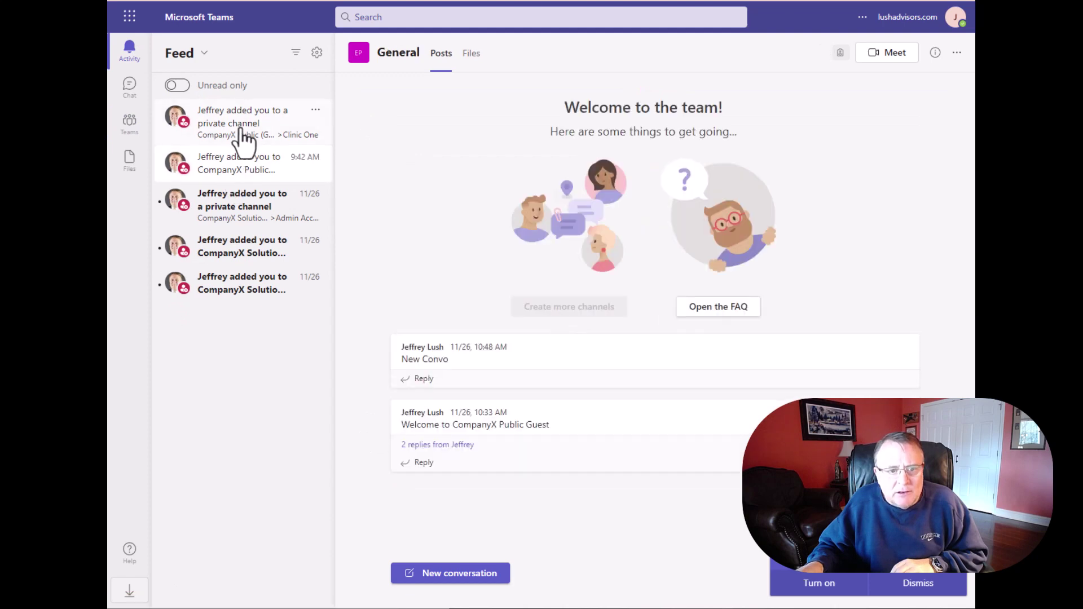
click(244, 141)
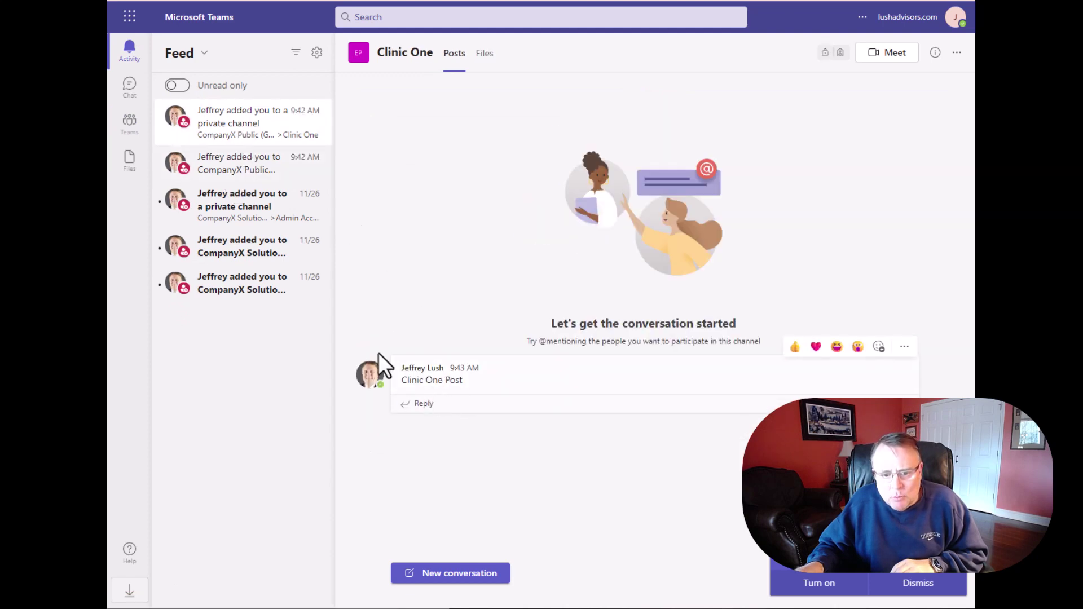
click(231, 169)
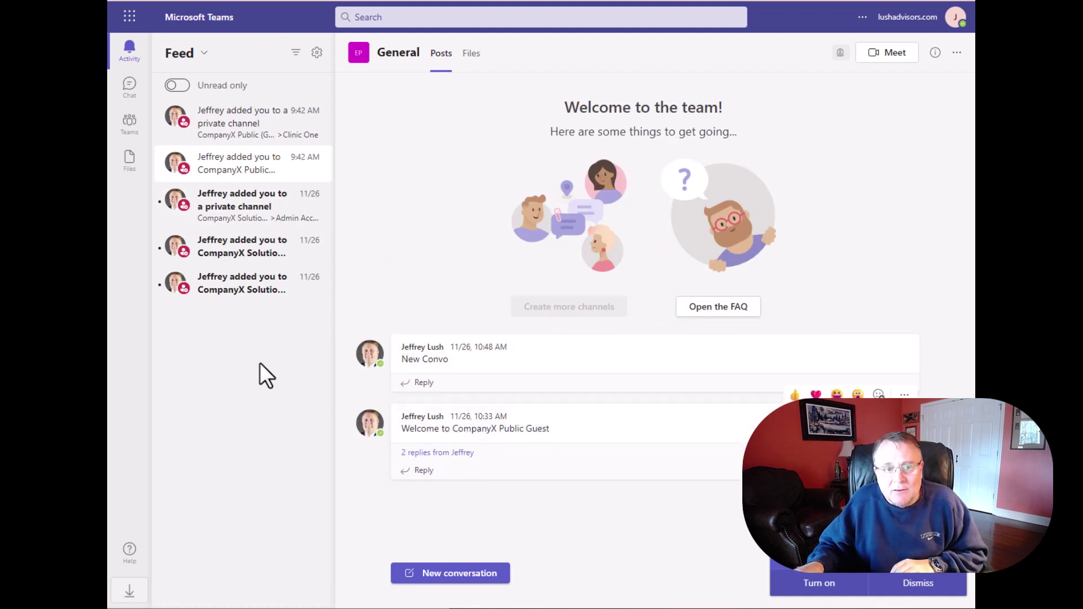
click(219, 205)
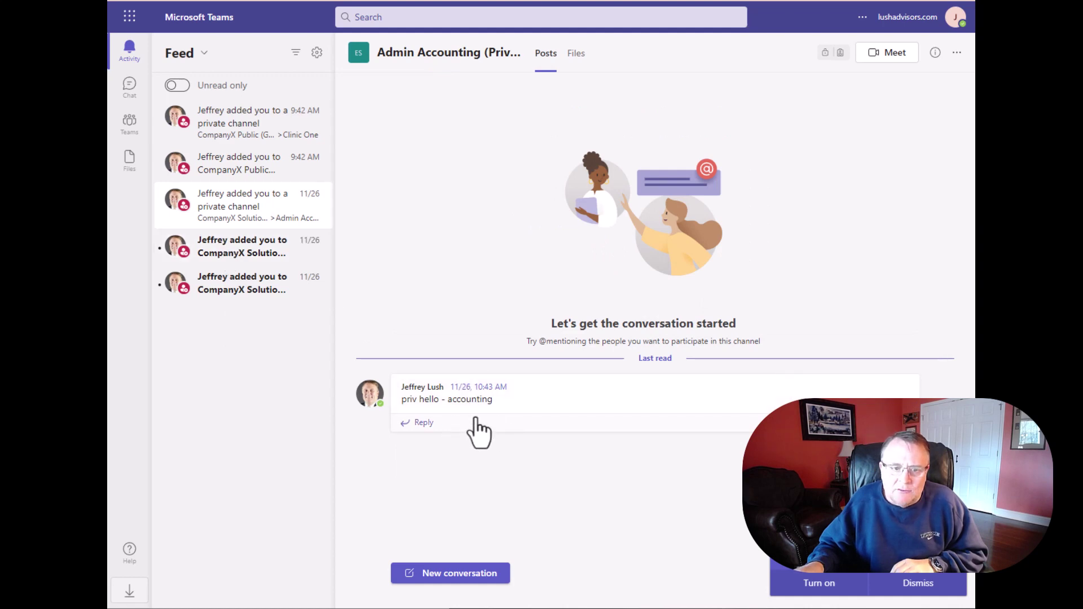
click(243, 251)
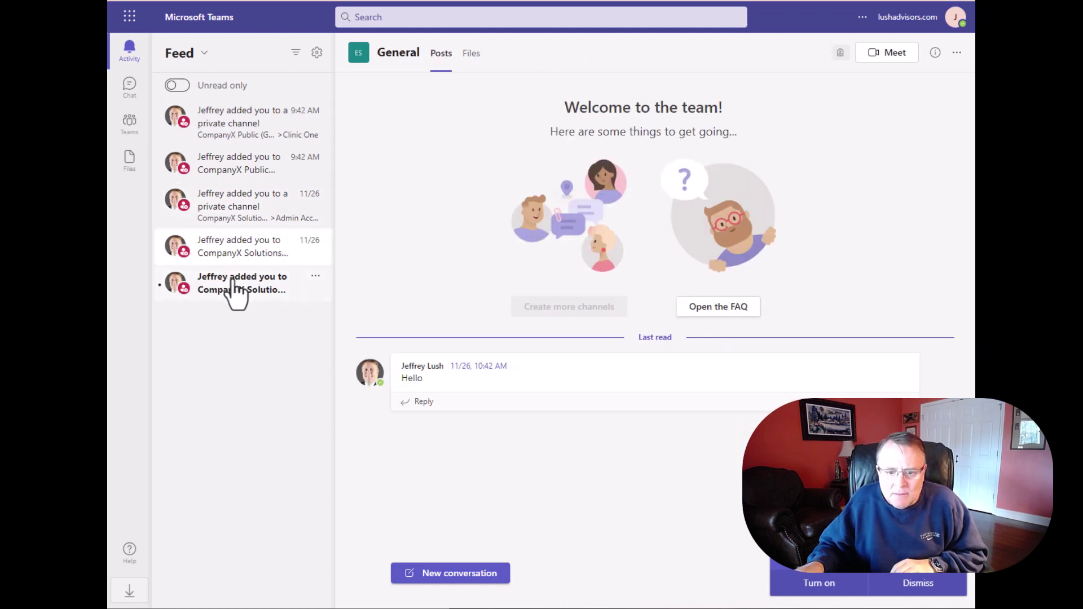
click(233, 282)
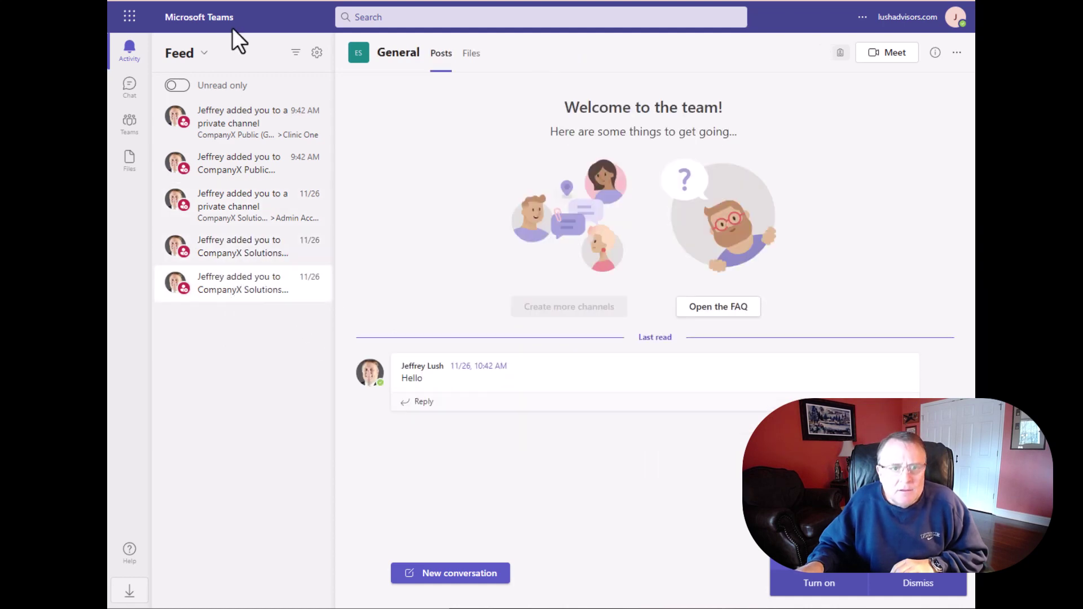
From the team list, view the posts in the Admin Accounting (Private) channel and in Finance's Purchasing channel.
click(131, 126)
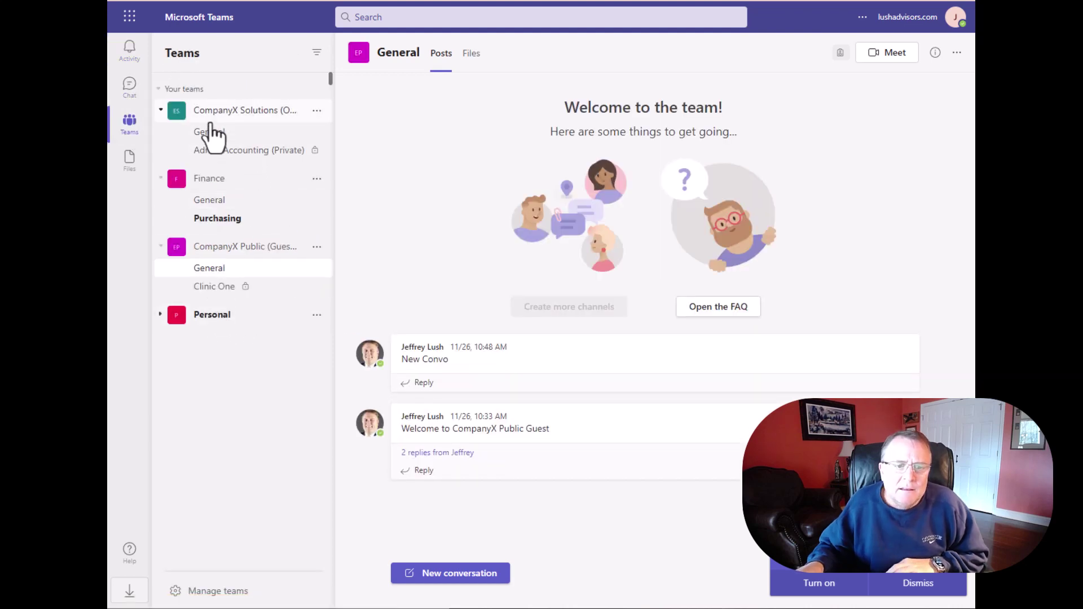
click(231, 157)
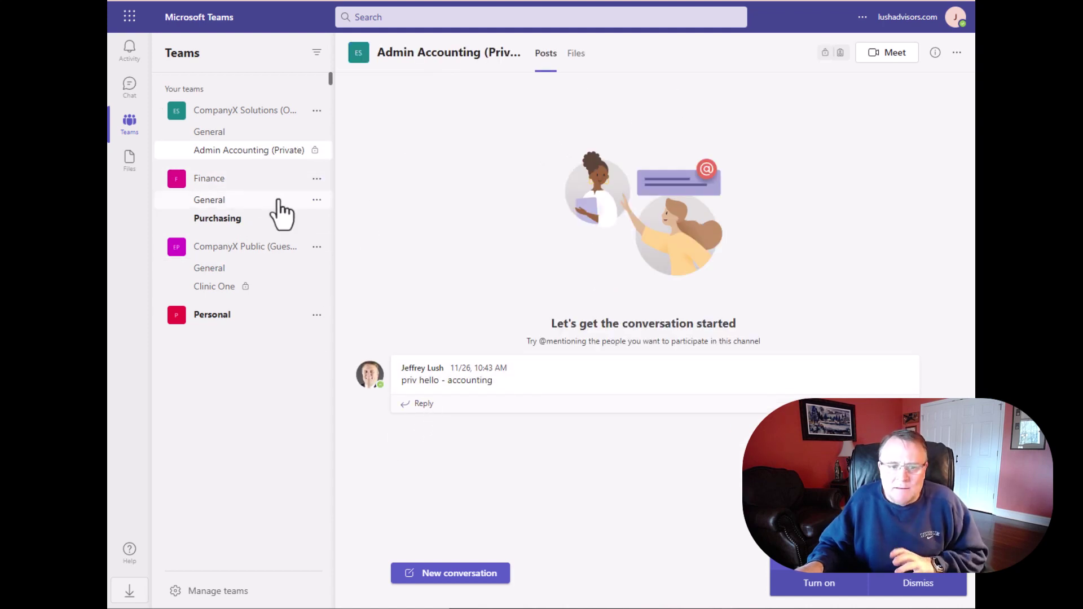
click(217, 220)
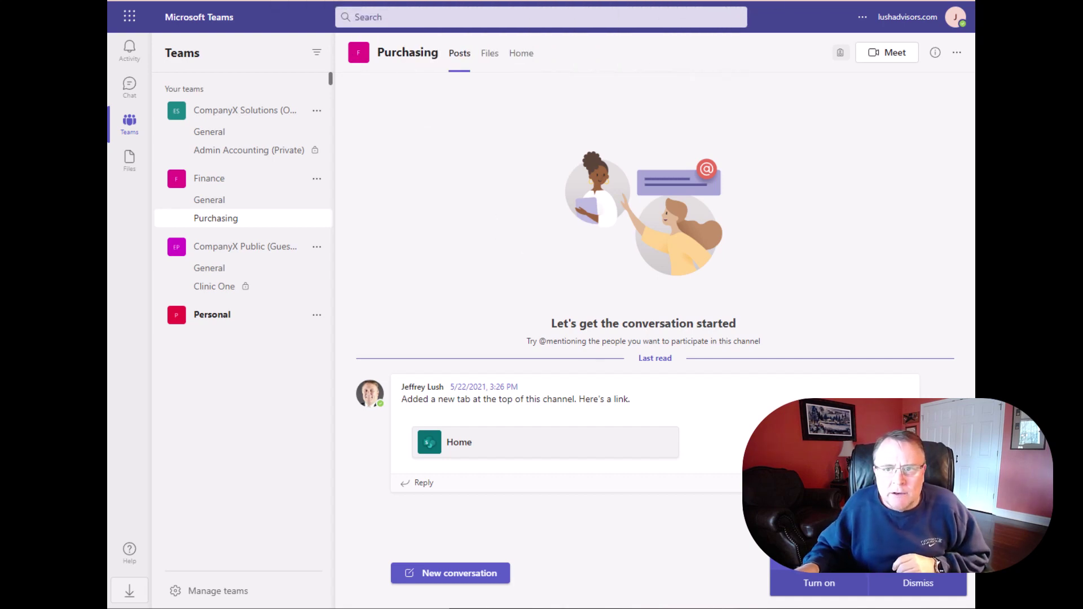
Switch from the guest's Teams session past the work Outlook mailbox and Microsoft 365 home page to the Microsoft sign-in page.
key(alt+Tab)
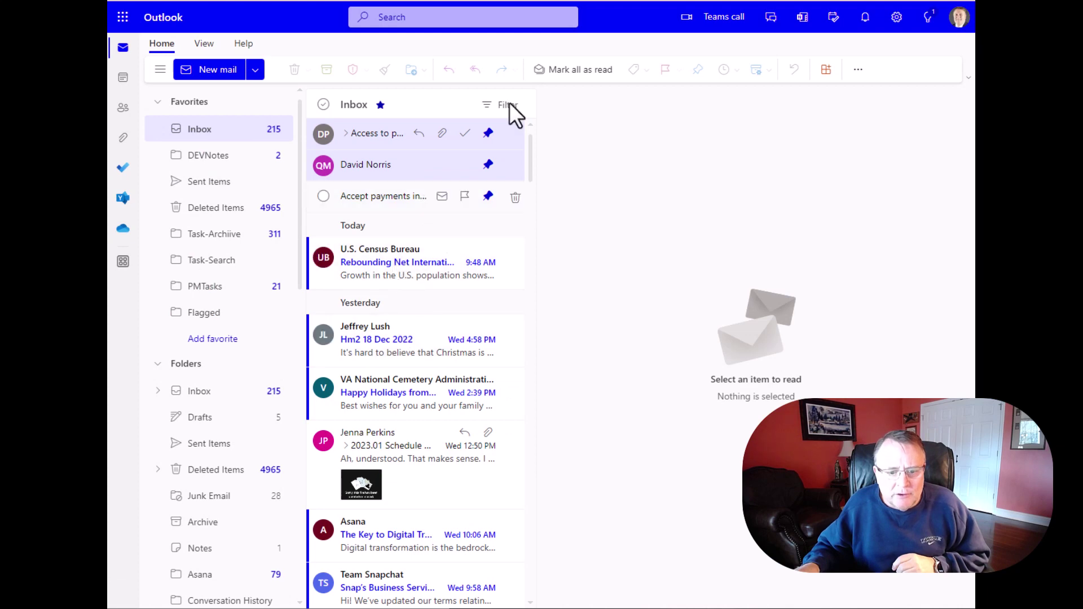
key(alt+Tab)
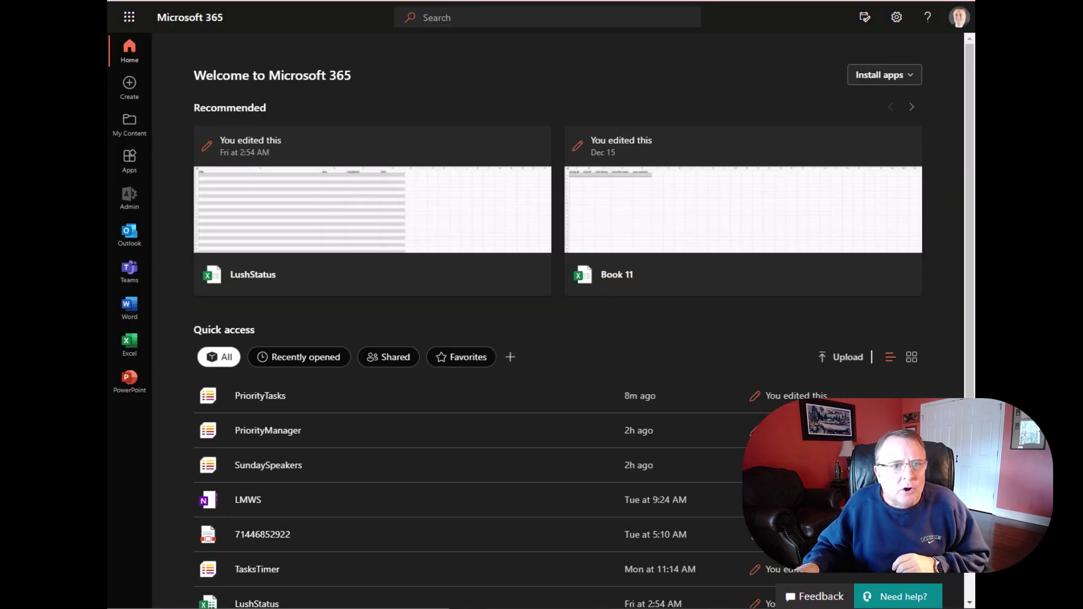
key(alt+Tab)
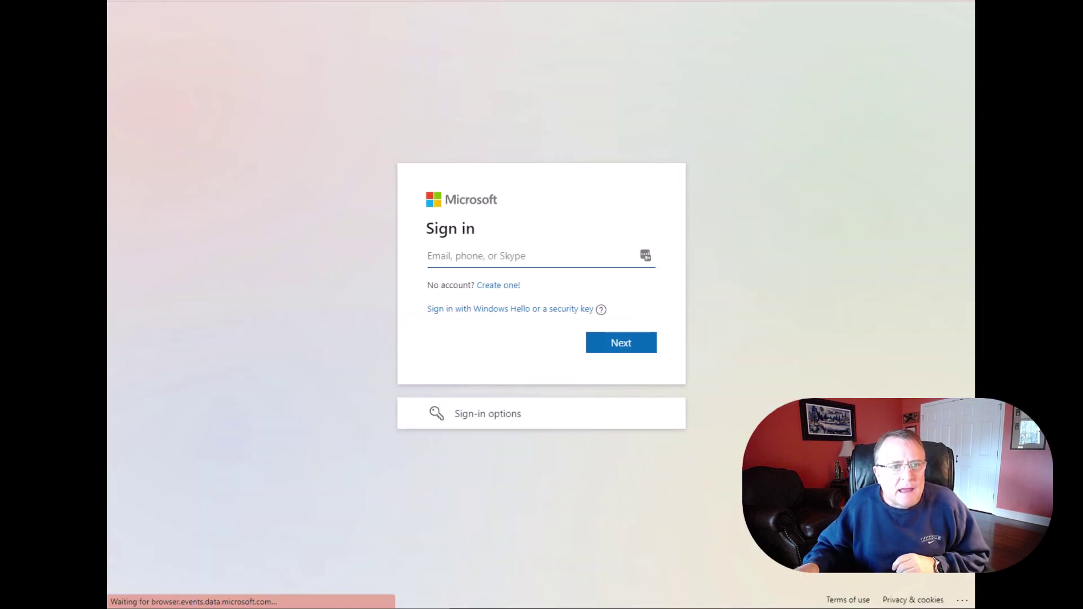